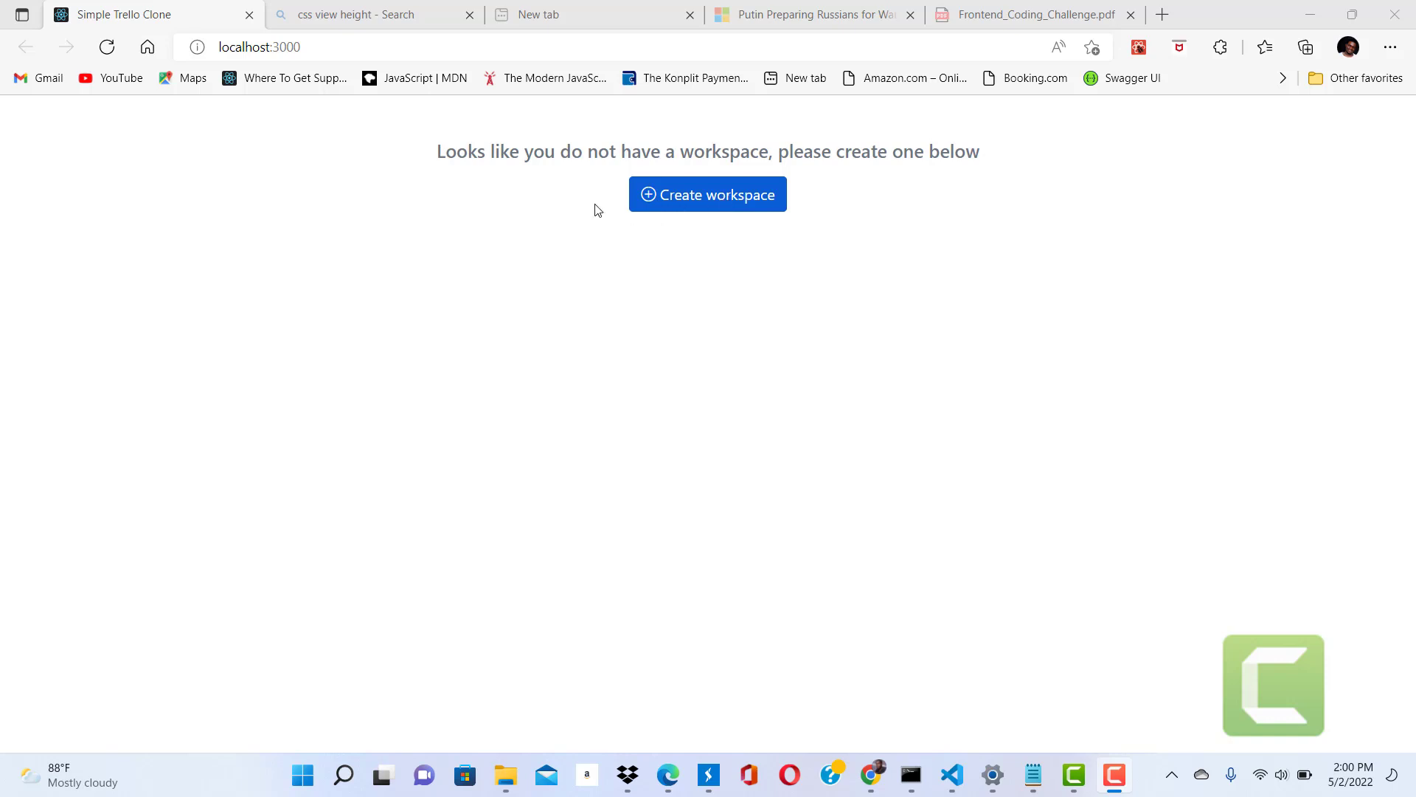
Step: Create a new workspace titled "Instapro"
click(702, 198)
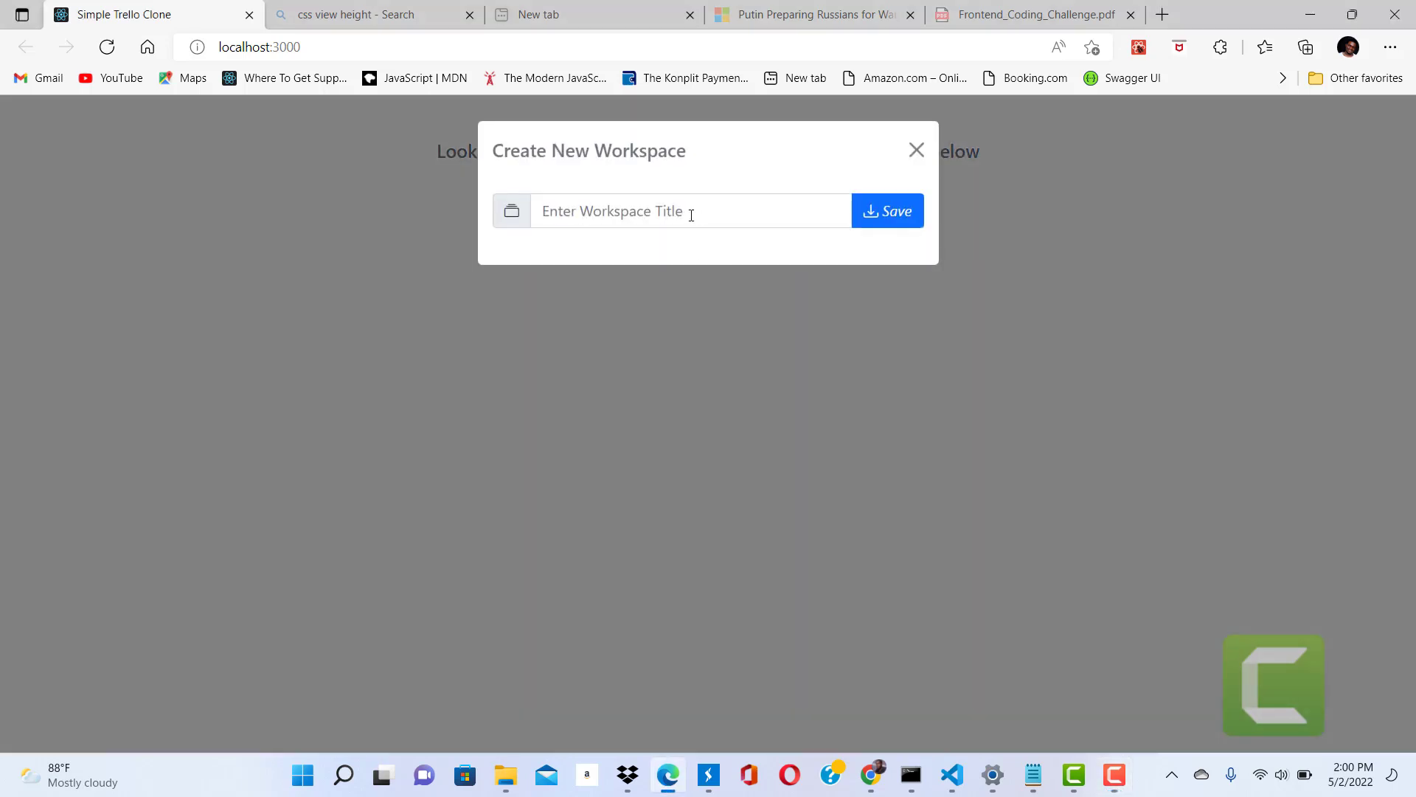
click(691, 212)
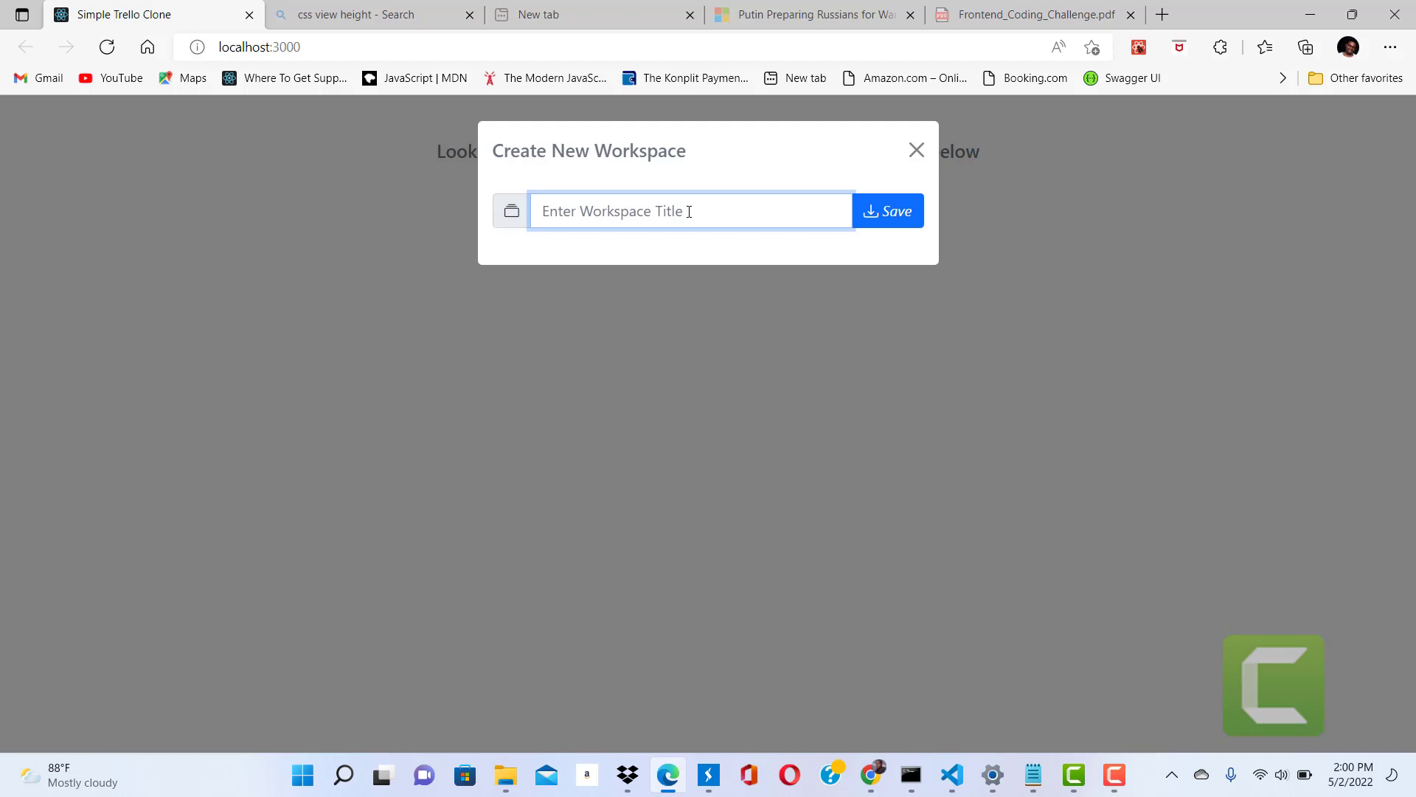
text(Instapro)
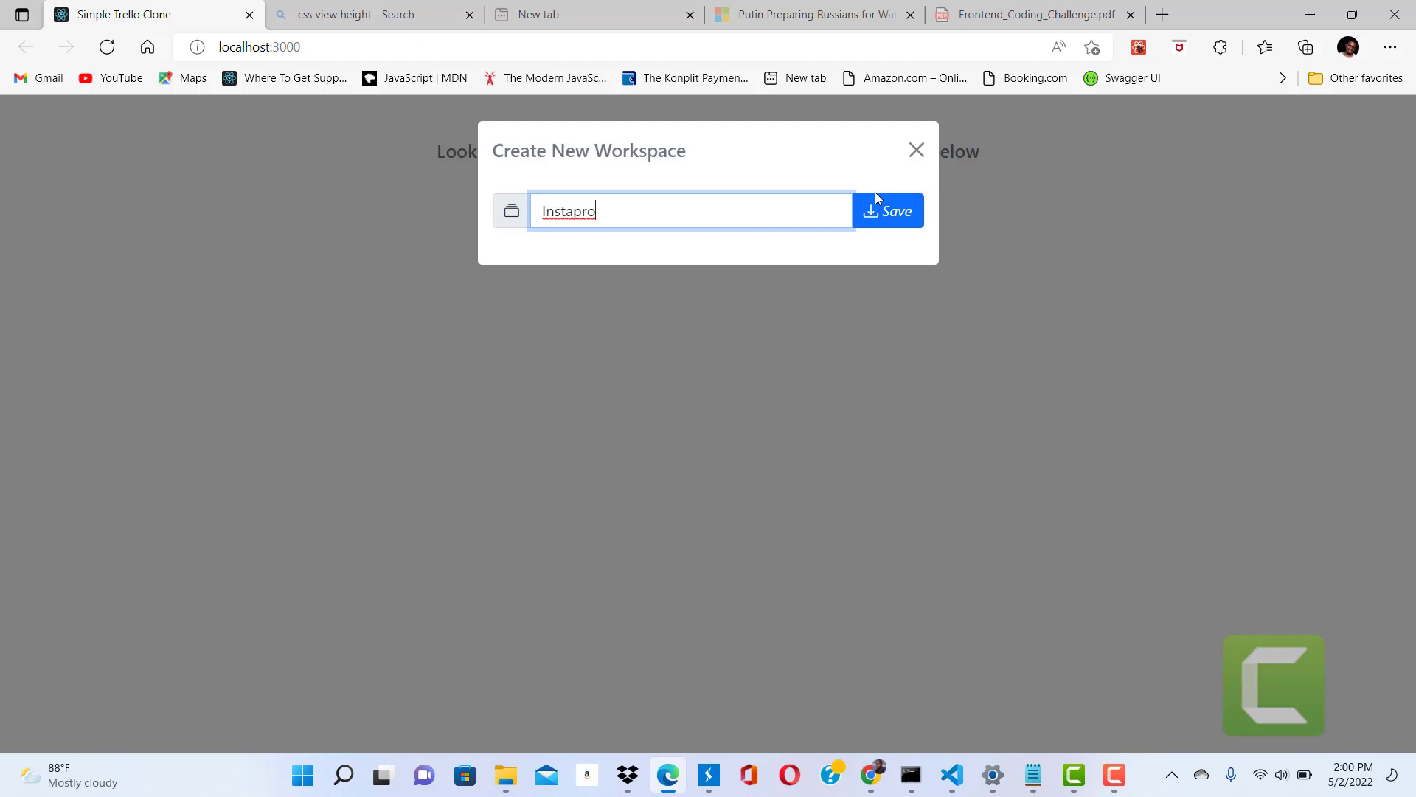
click(882, 219)
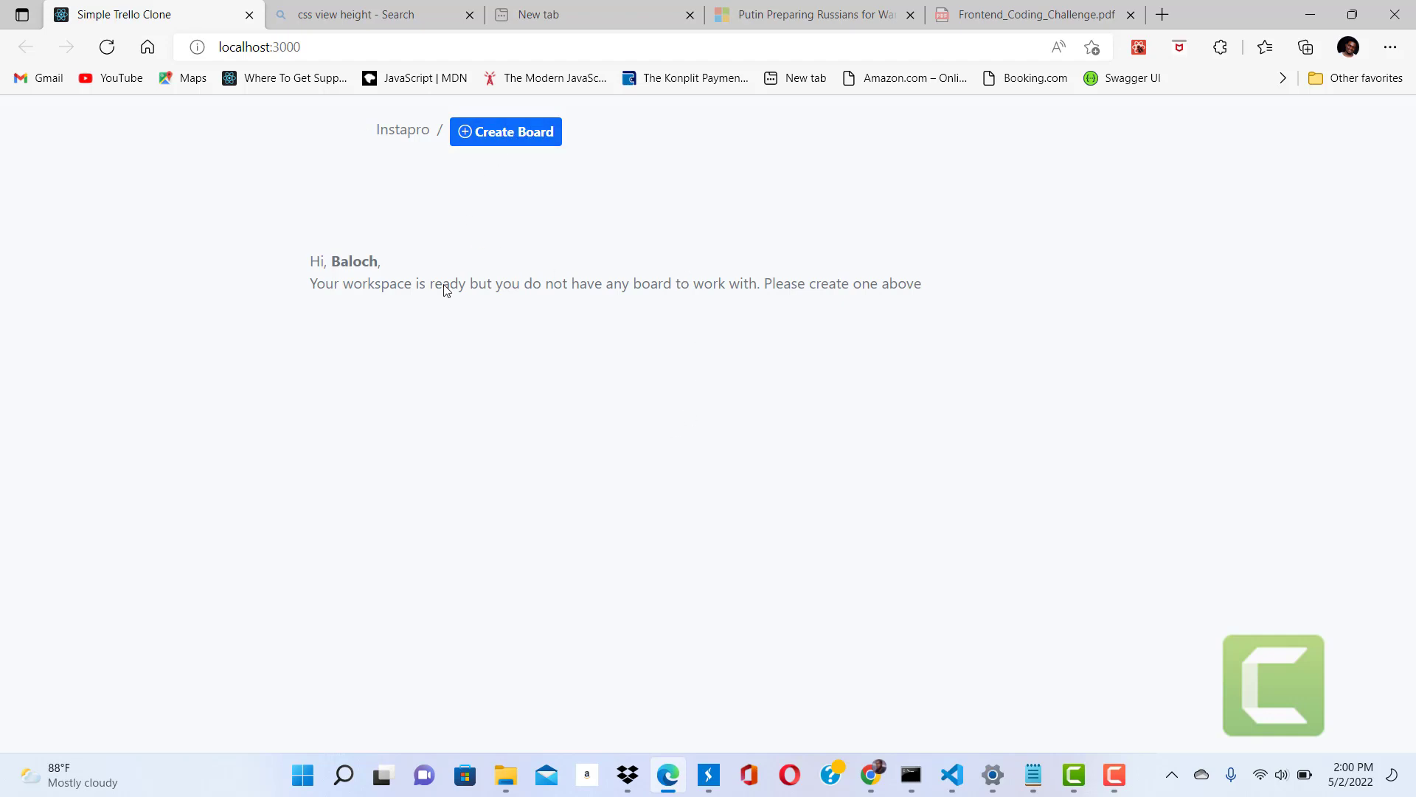
Step: Create a board titled "myHammer" in the Instapro workspace
click(494, 137)
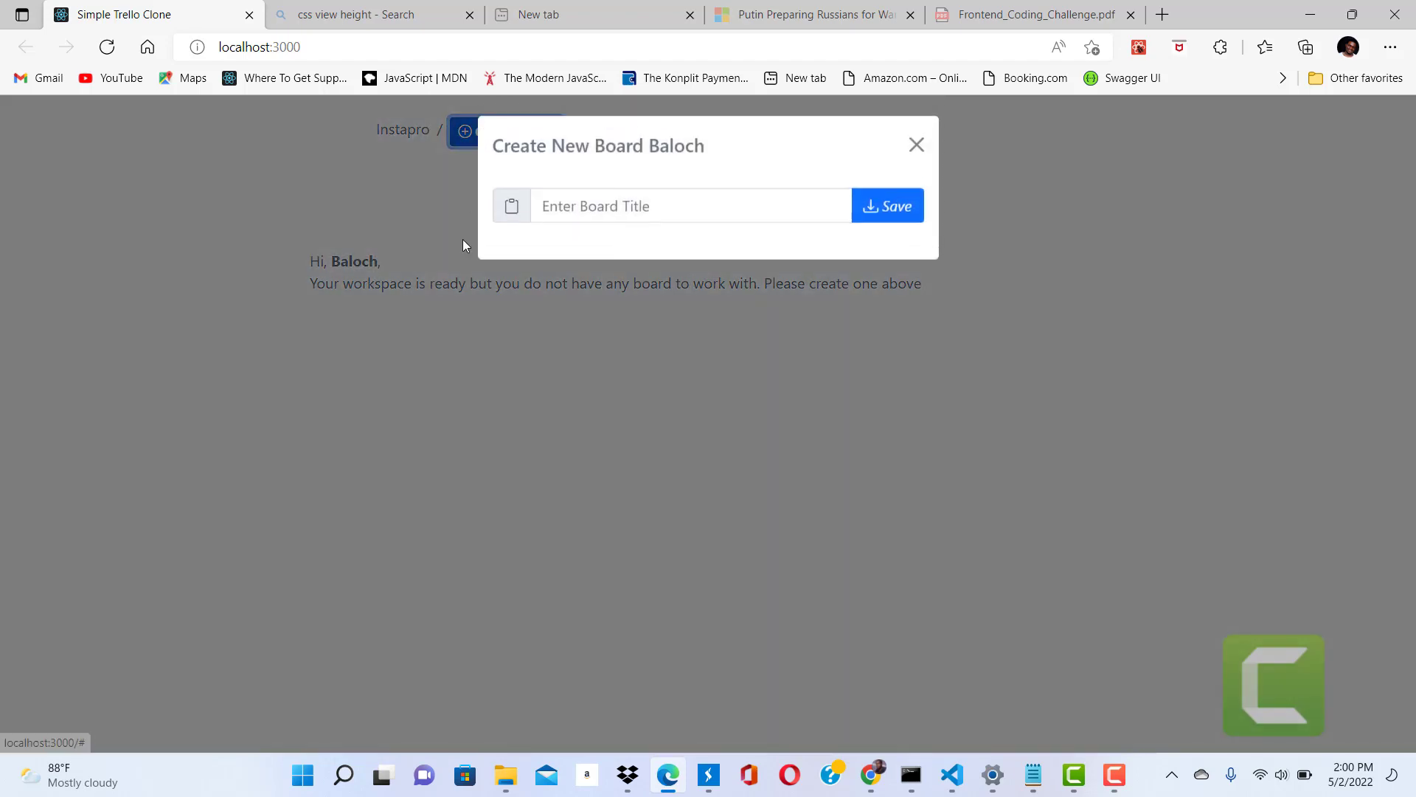
click(569, 211)
text(myH)
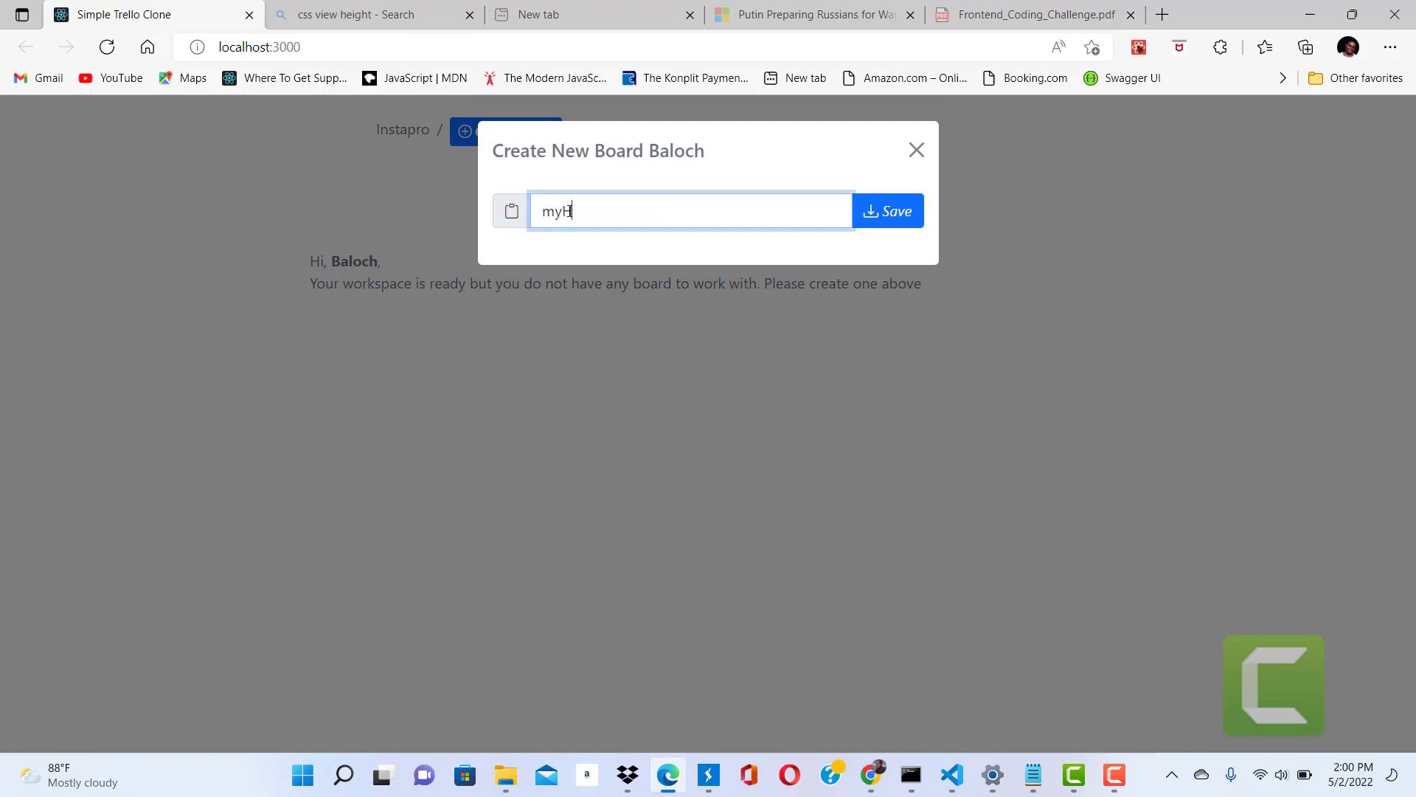
text(ammer)
click(859, 216)
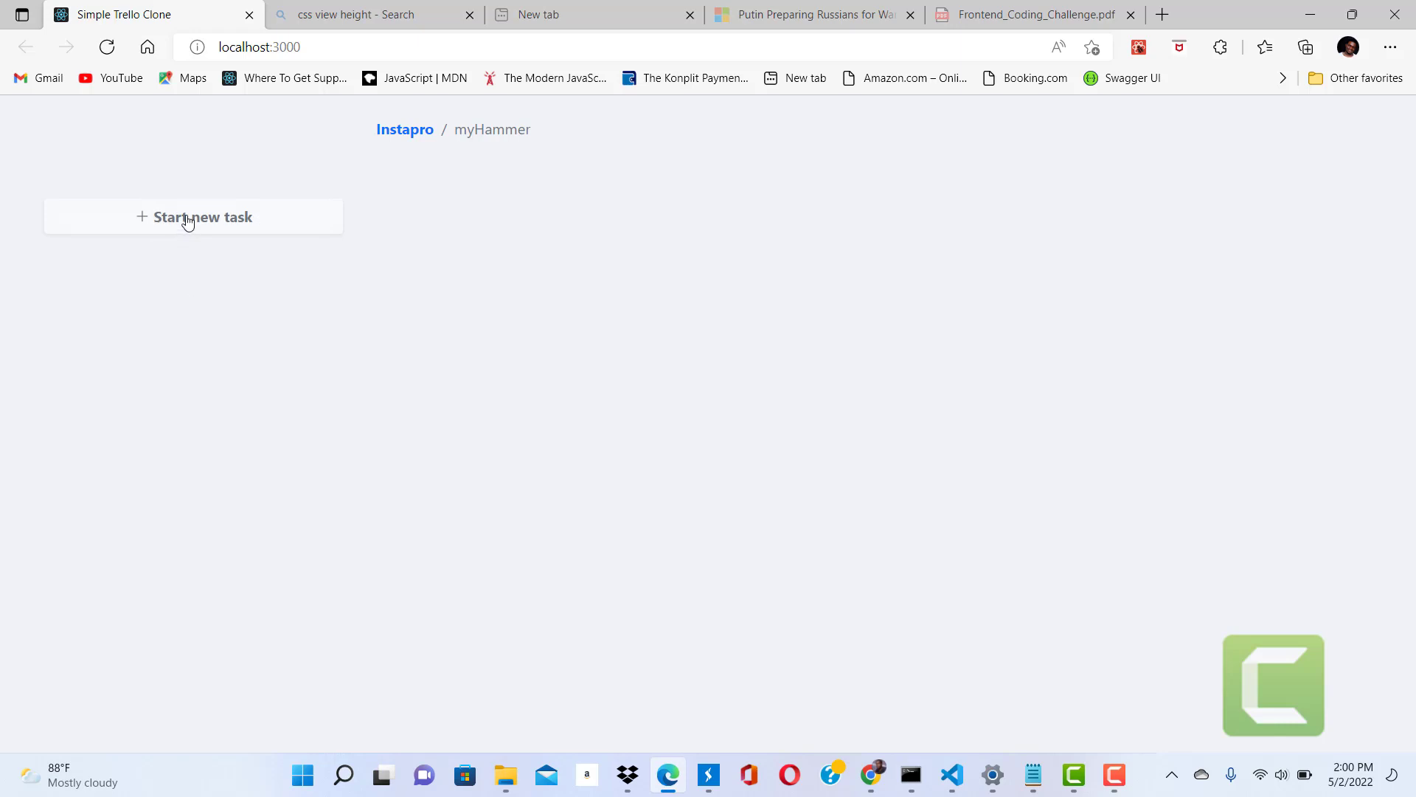
Step: Start a new task list titled "Todo" on the myHammer board
click(187, 219)
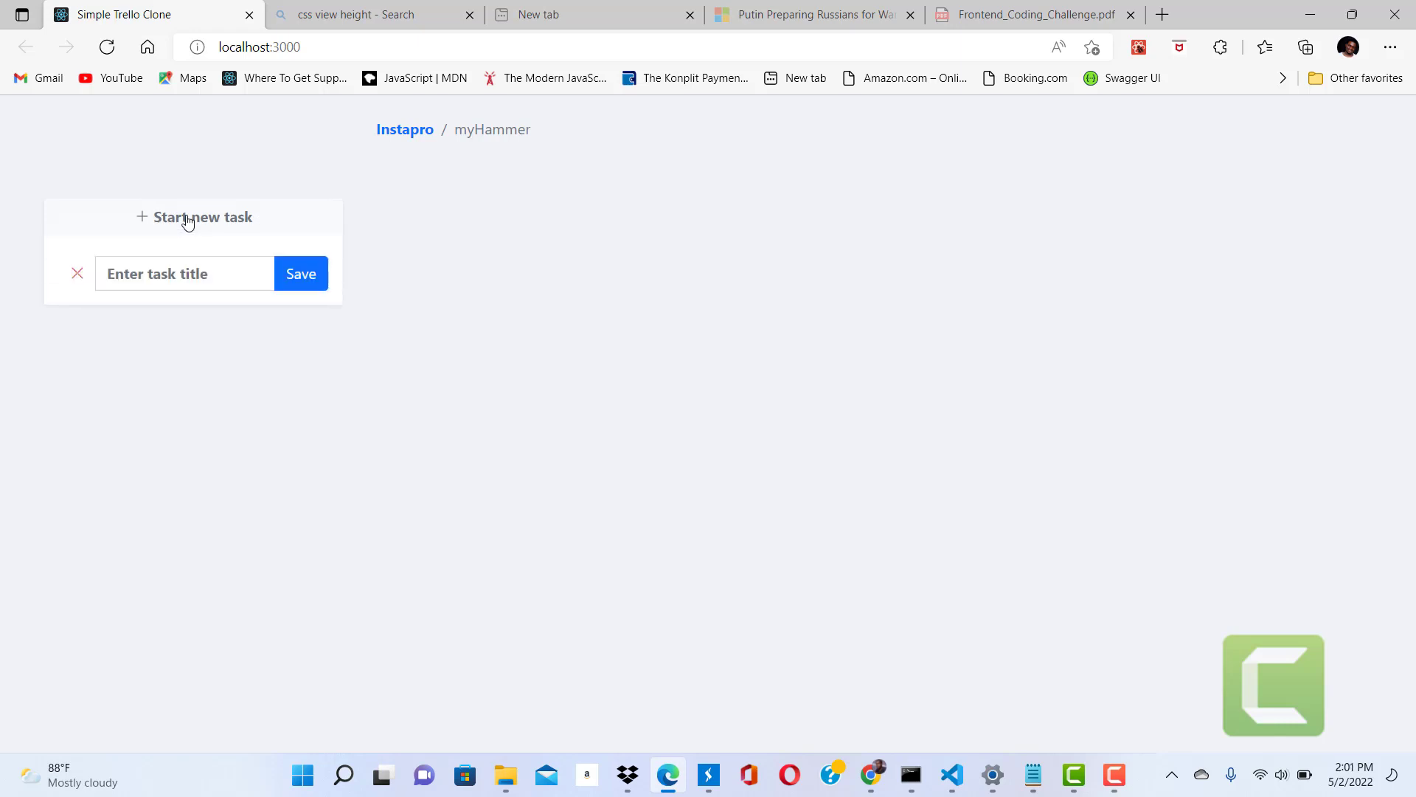
click(178, 273)
text(Todo)
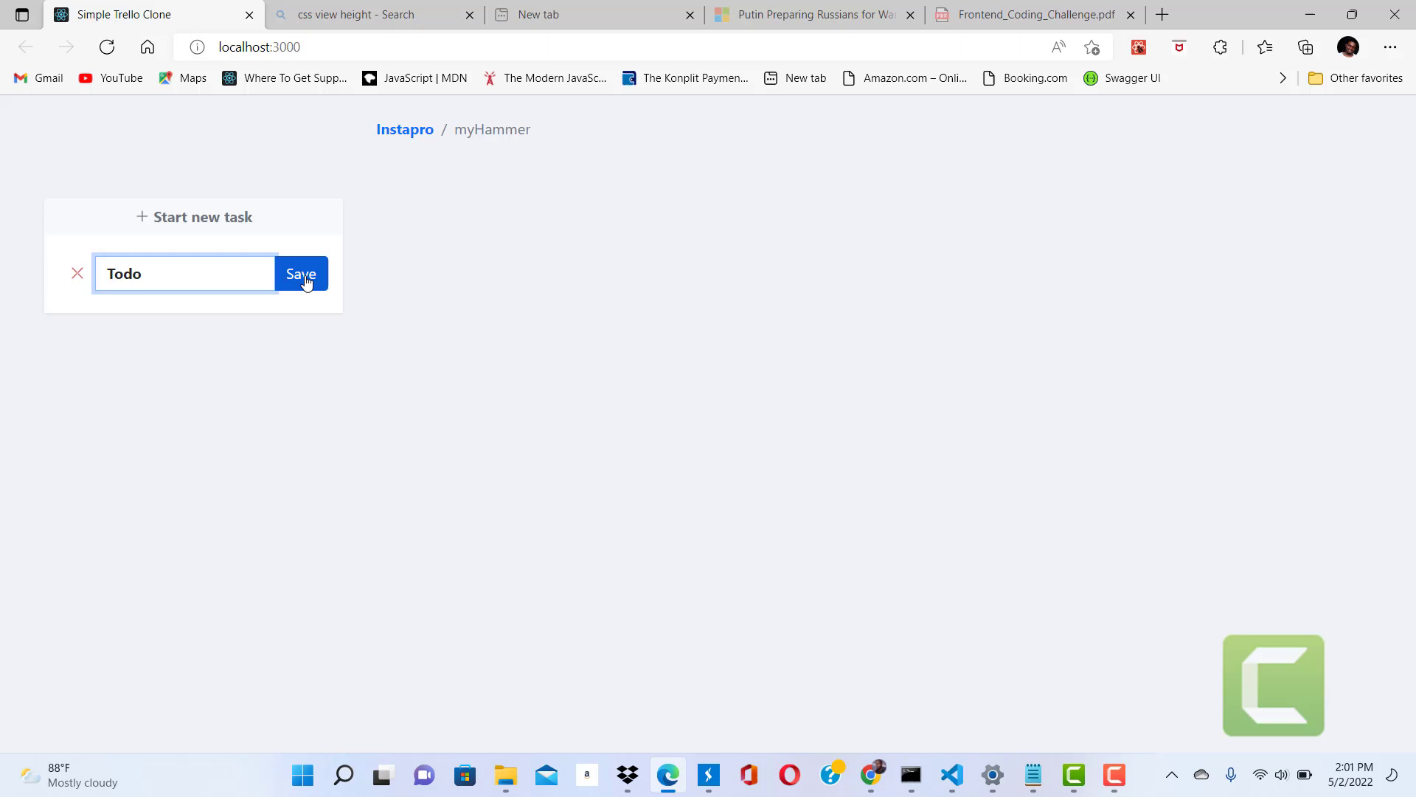
click(305, 278)
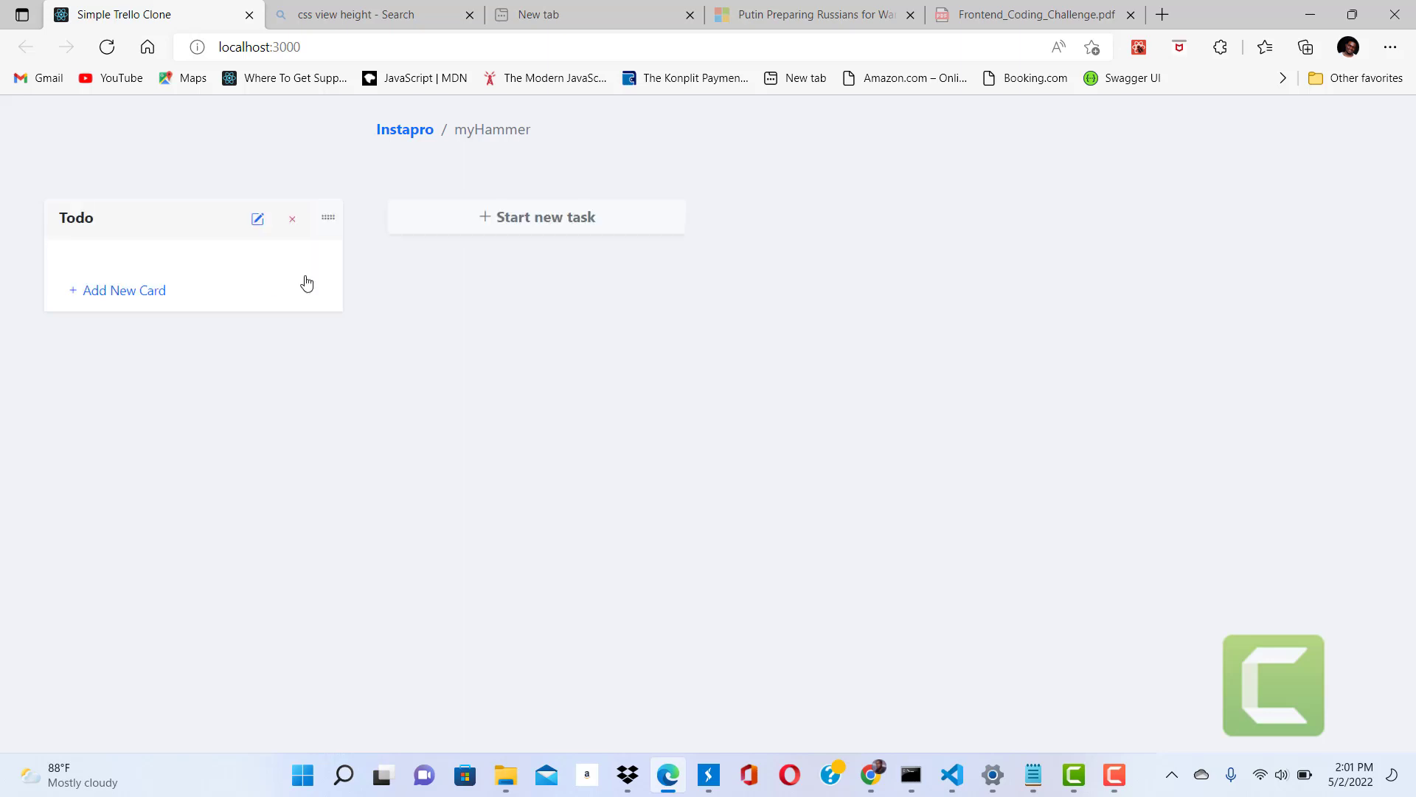
Step: Rename the "Todo" task list to "Todo List" and save the title
click(254, 224)
click(132, 287)
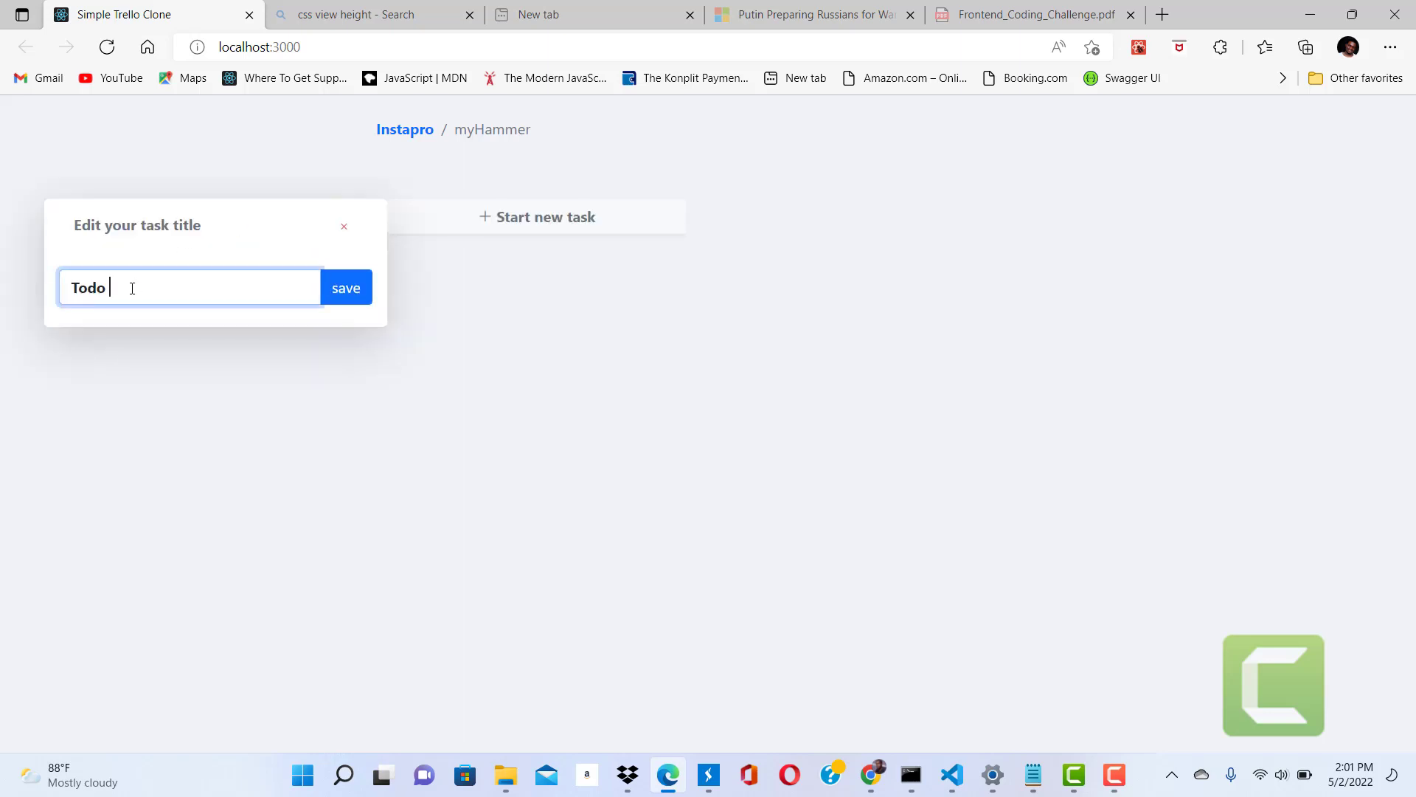
text(lis)
click(113, 287)
key(BackSpace)
text(L)
click(347, 292)
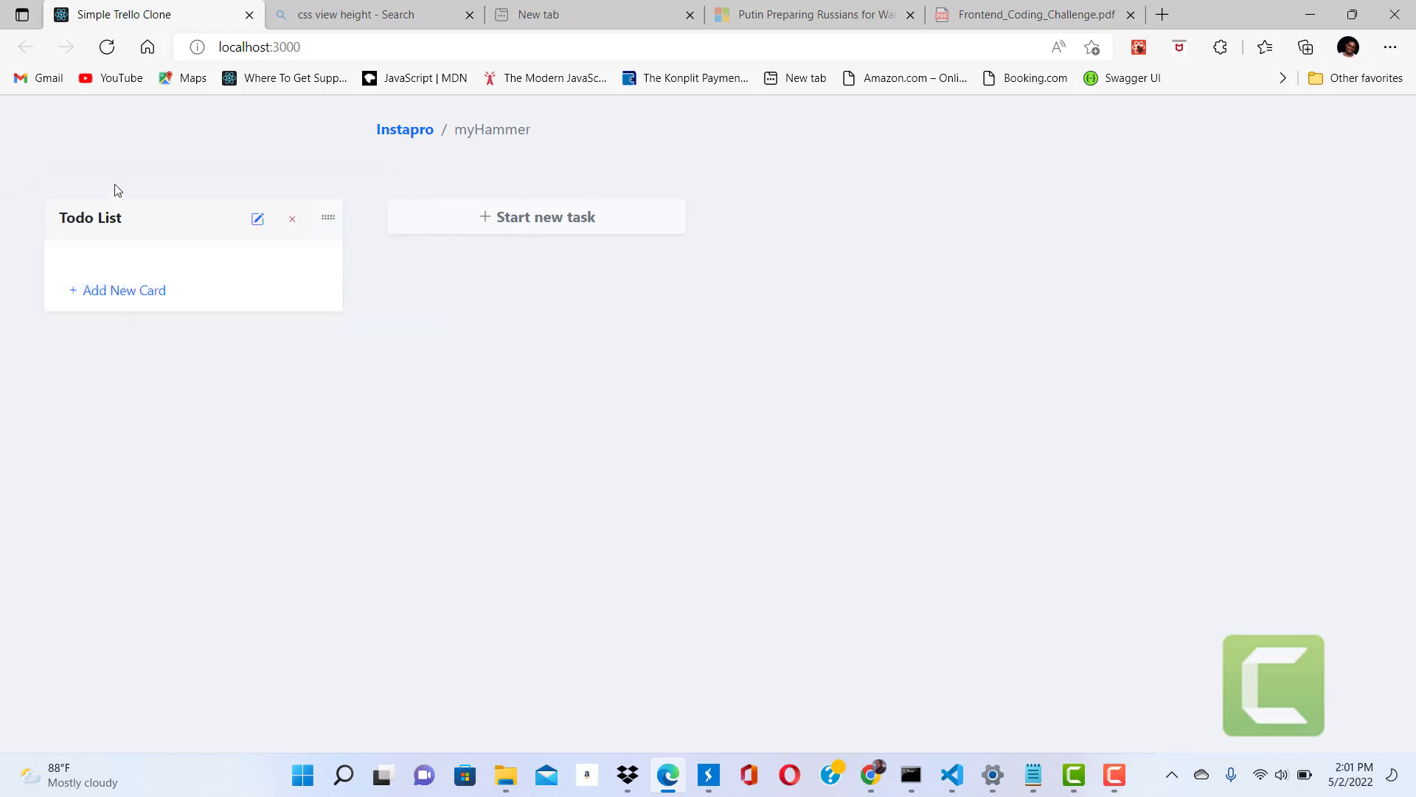
Step: Add a card titled "Go to the Market" with the content "Buy some mangoes and shoes" to Todo List
click(136, 295)
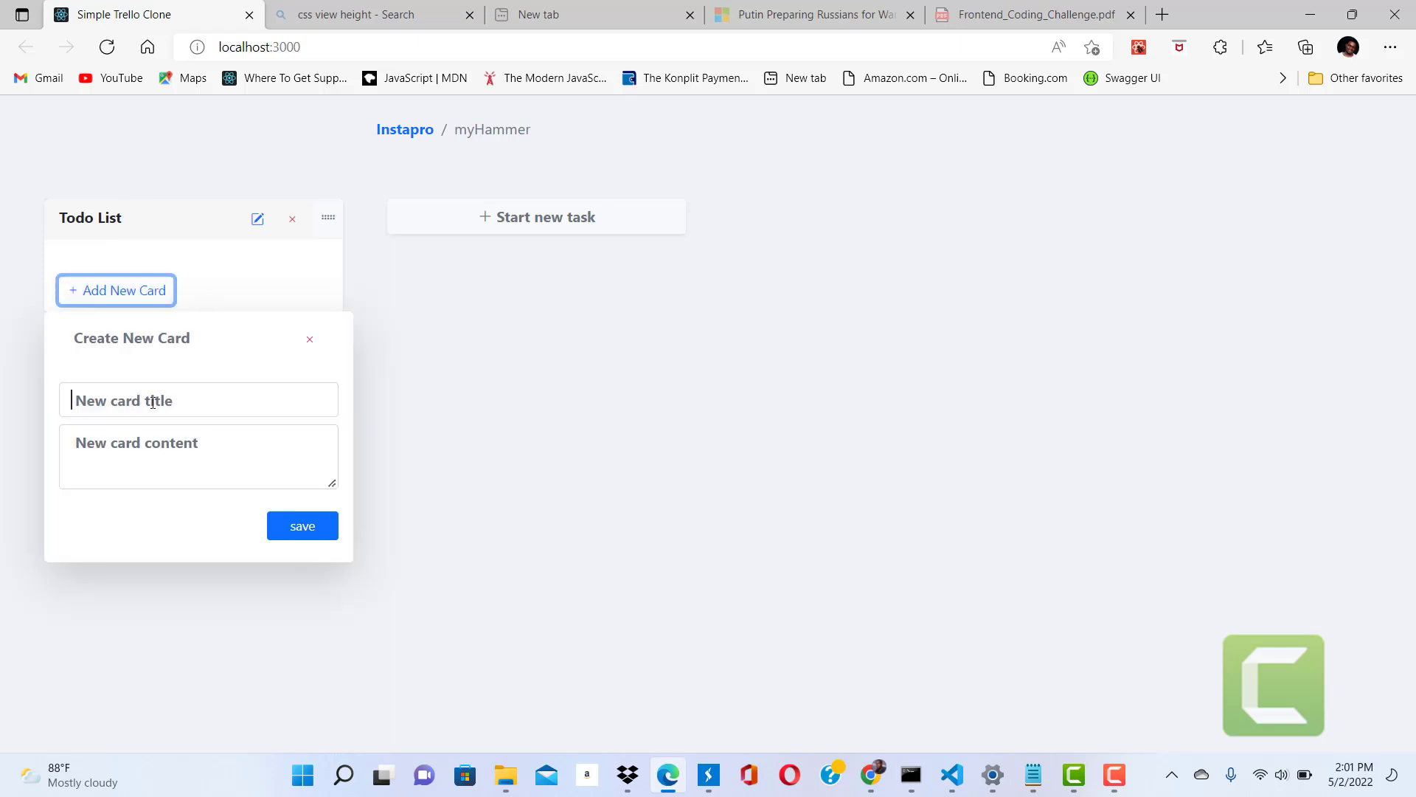
click(151, 402)
text(G)
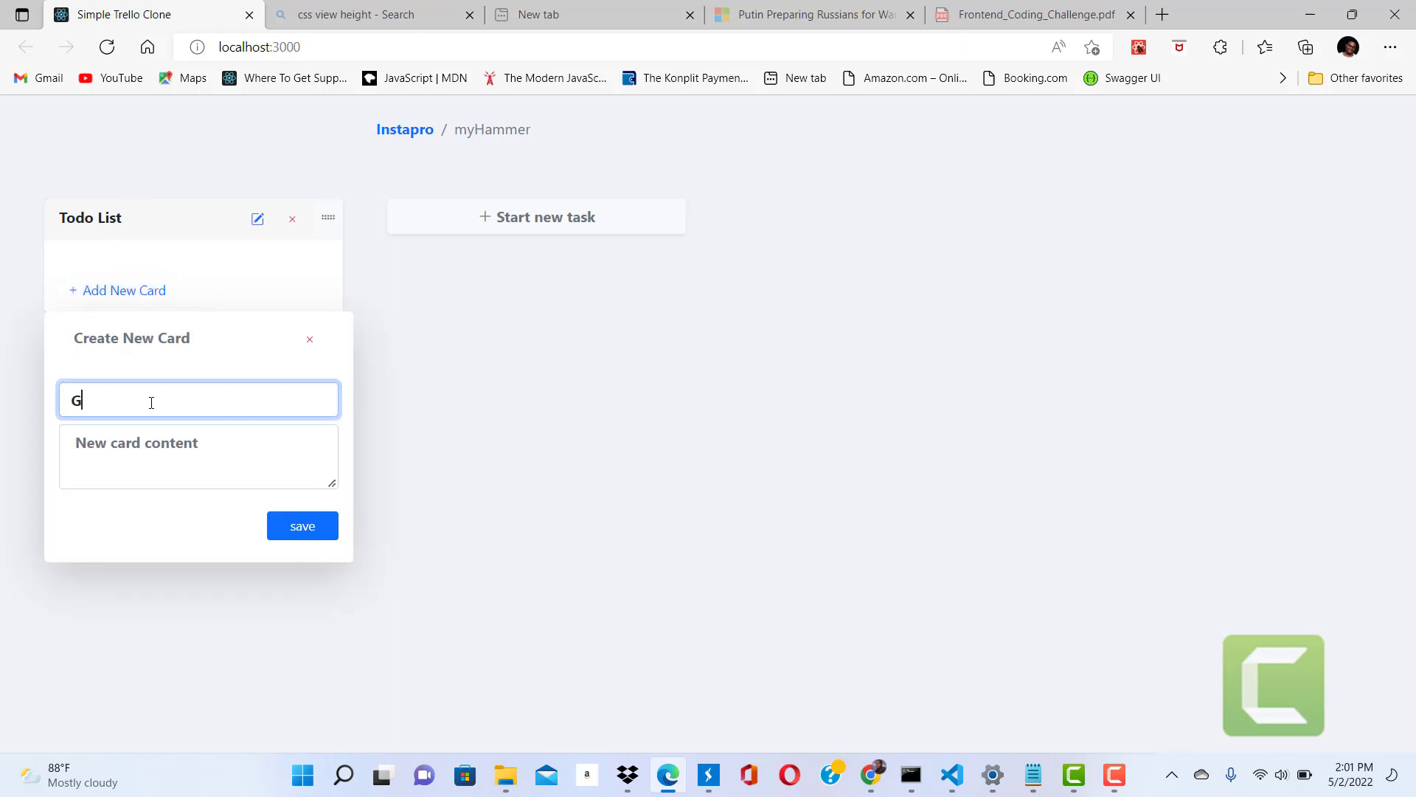
text(o to the Market)
click(128, 456)
text(By)
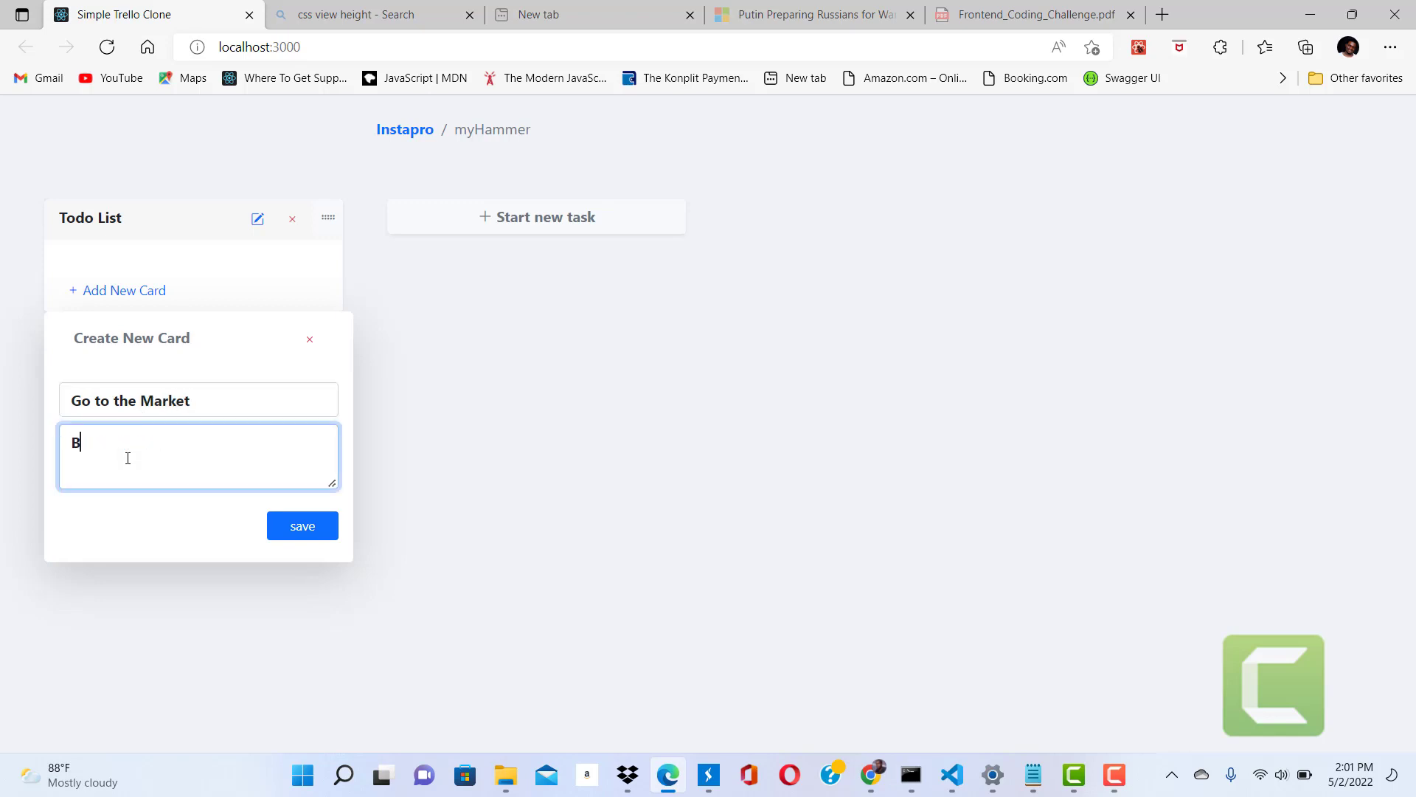
key(BackSpace)
key(BackSpace)
text(uy some mangoes and shoes)
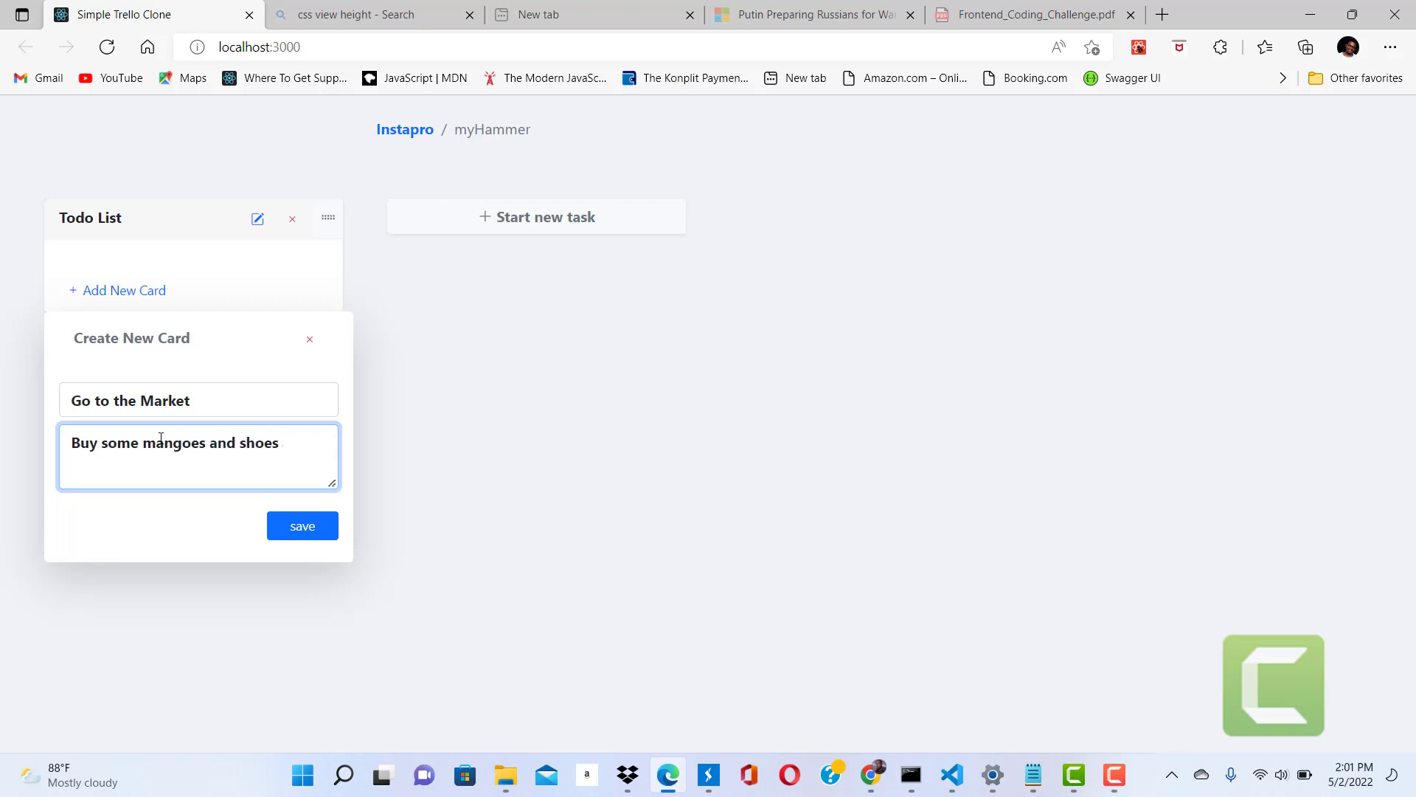
click(291, 531)
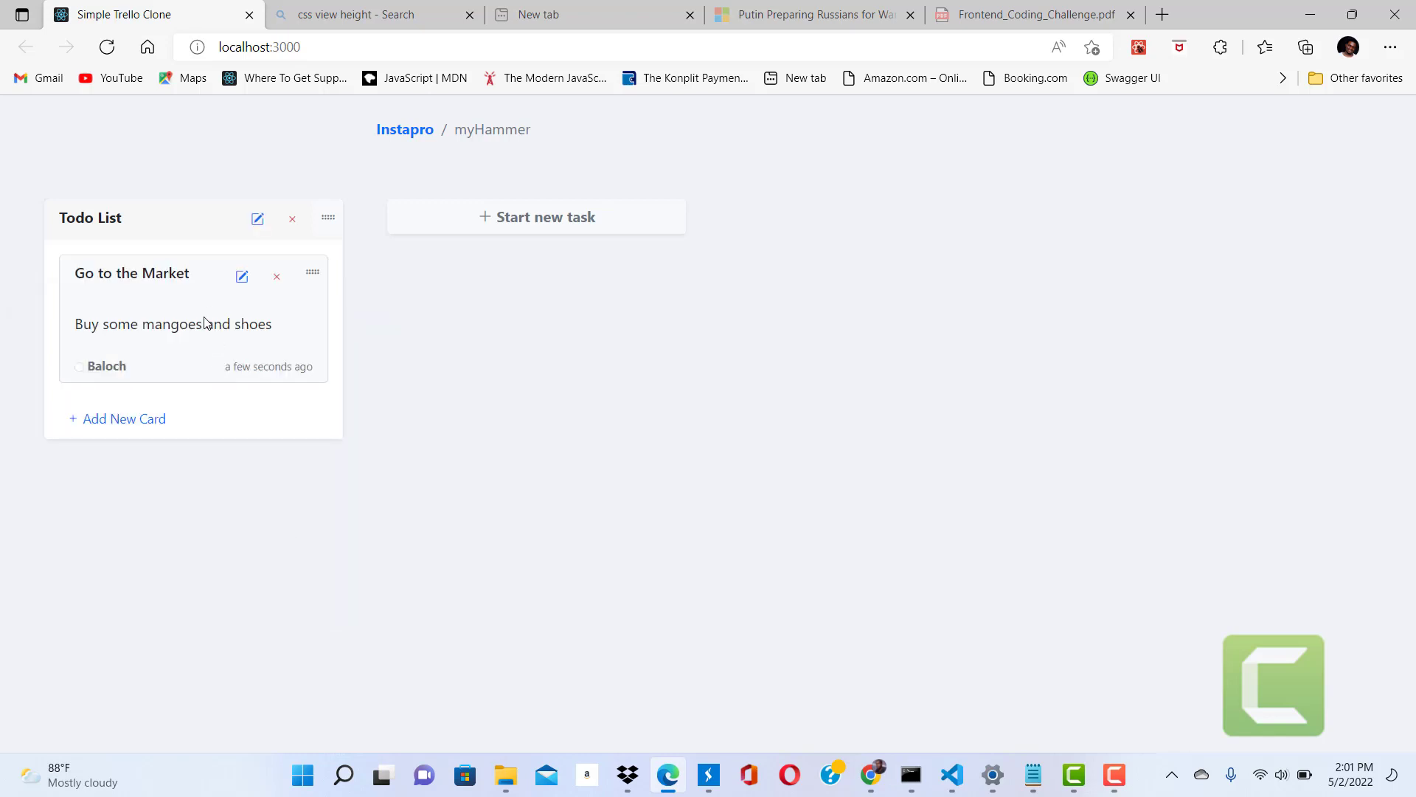
Step: Add a card titled "Call my mother" with the content "Use airtime to call your mother" to Todo List
click(137, 424)
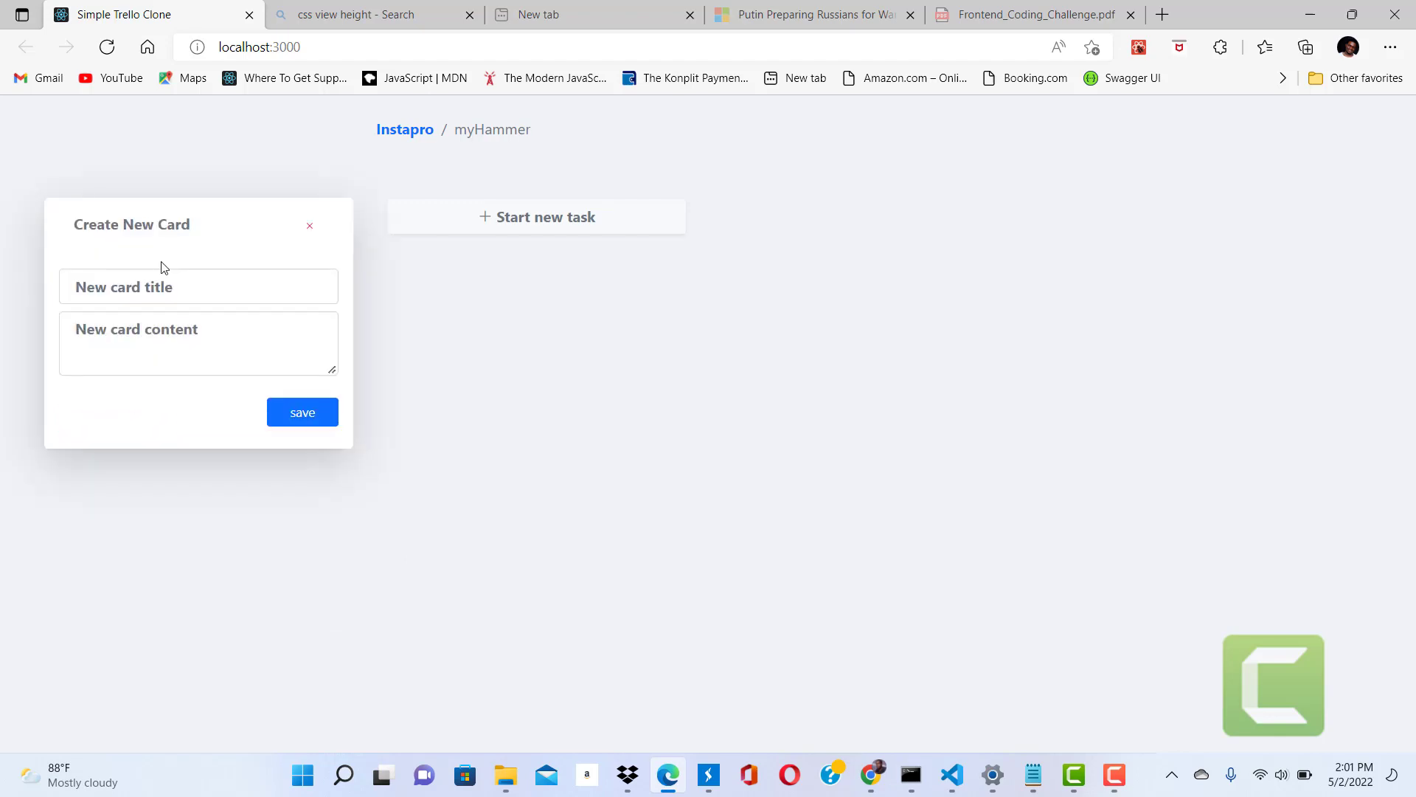
click(166, 296)
text(Call)
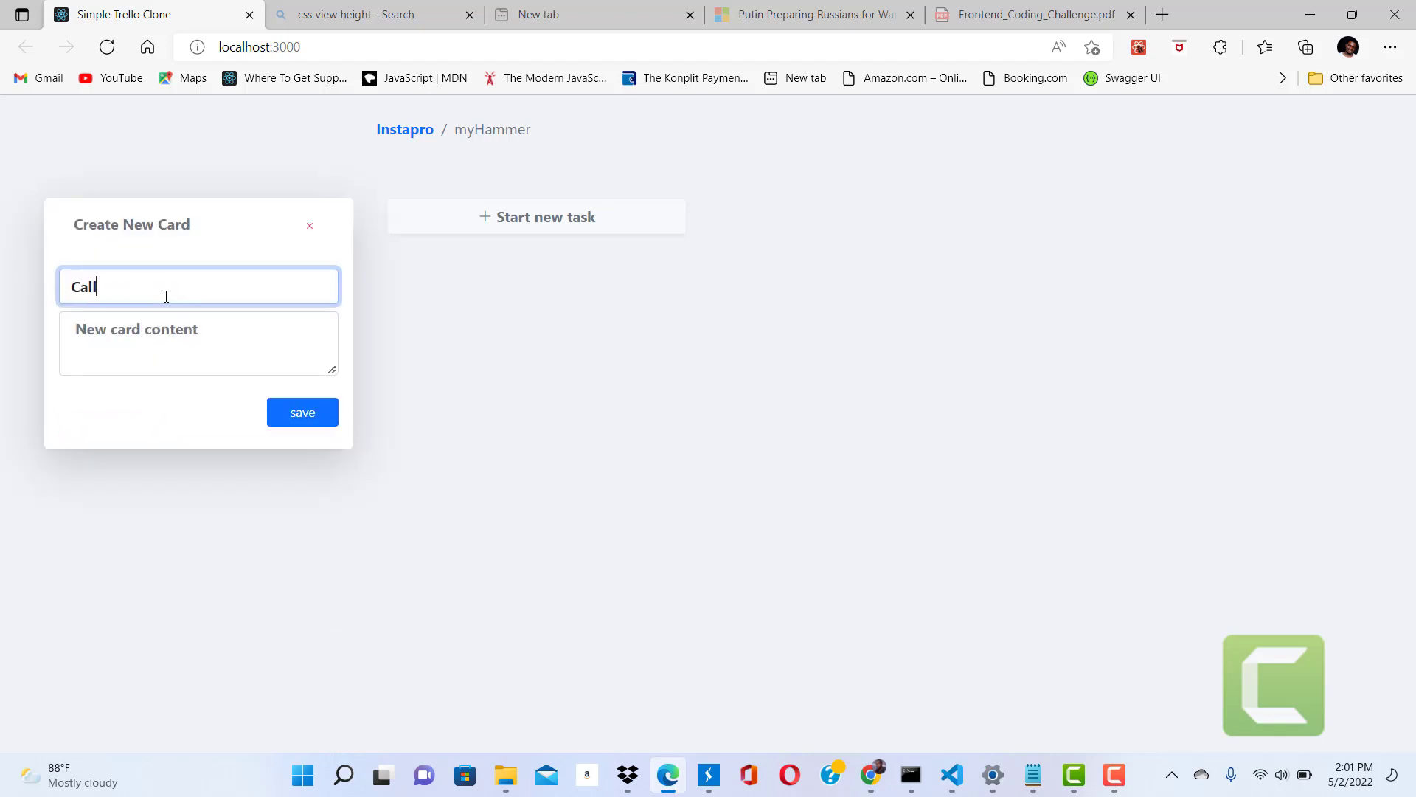
text( my mother)
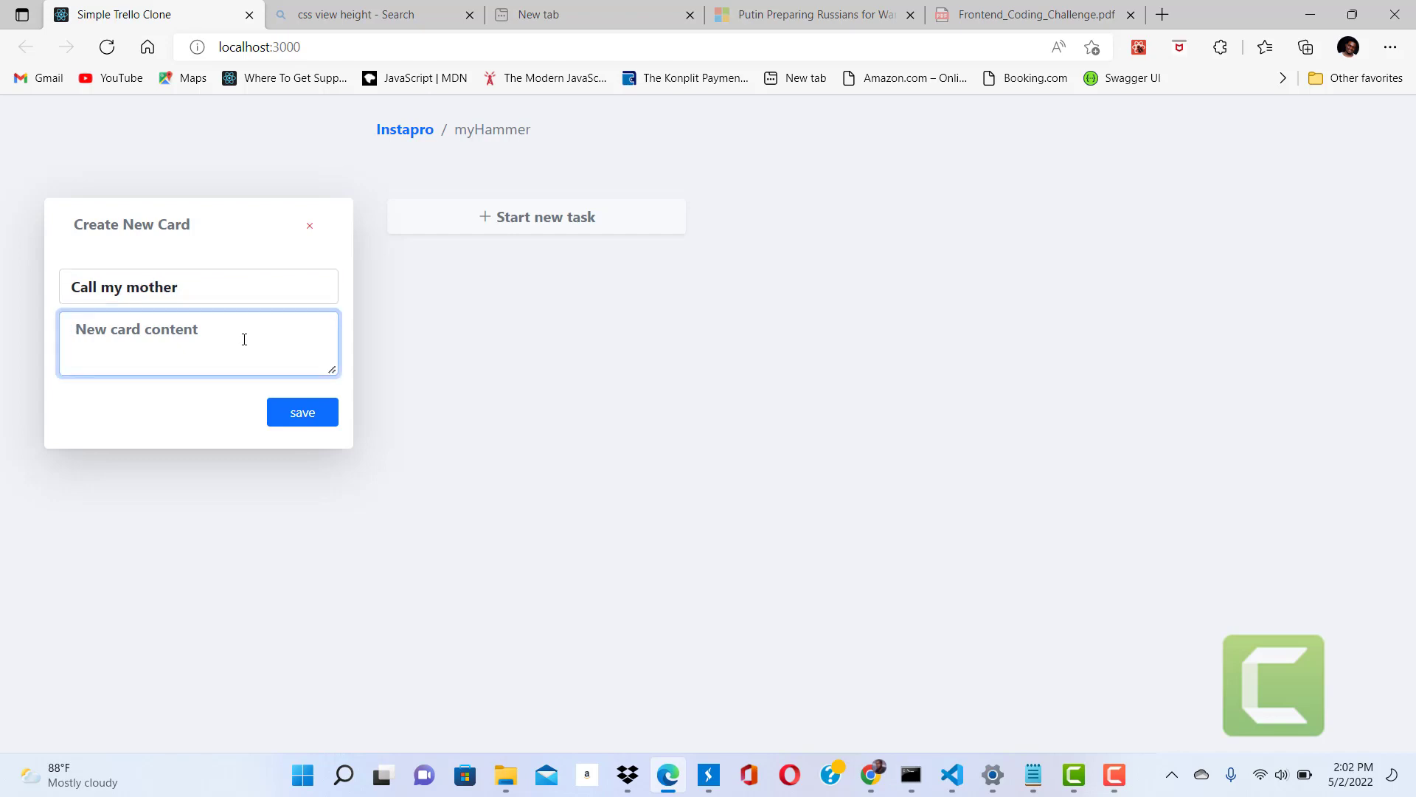
text(Use a)
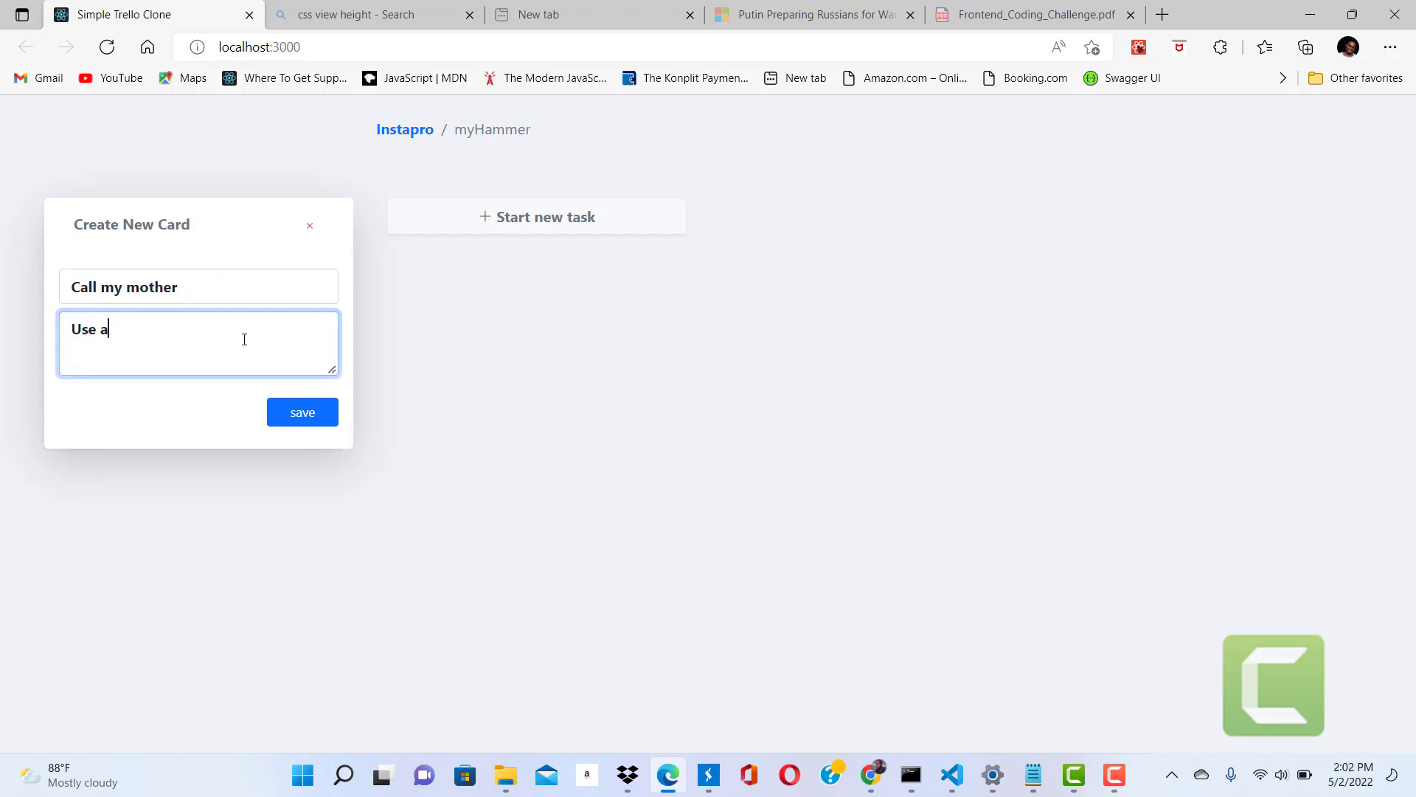
text(irtime to call your mather)
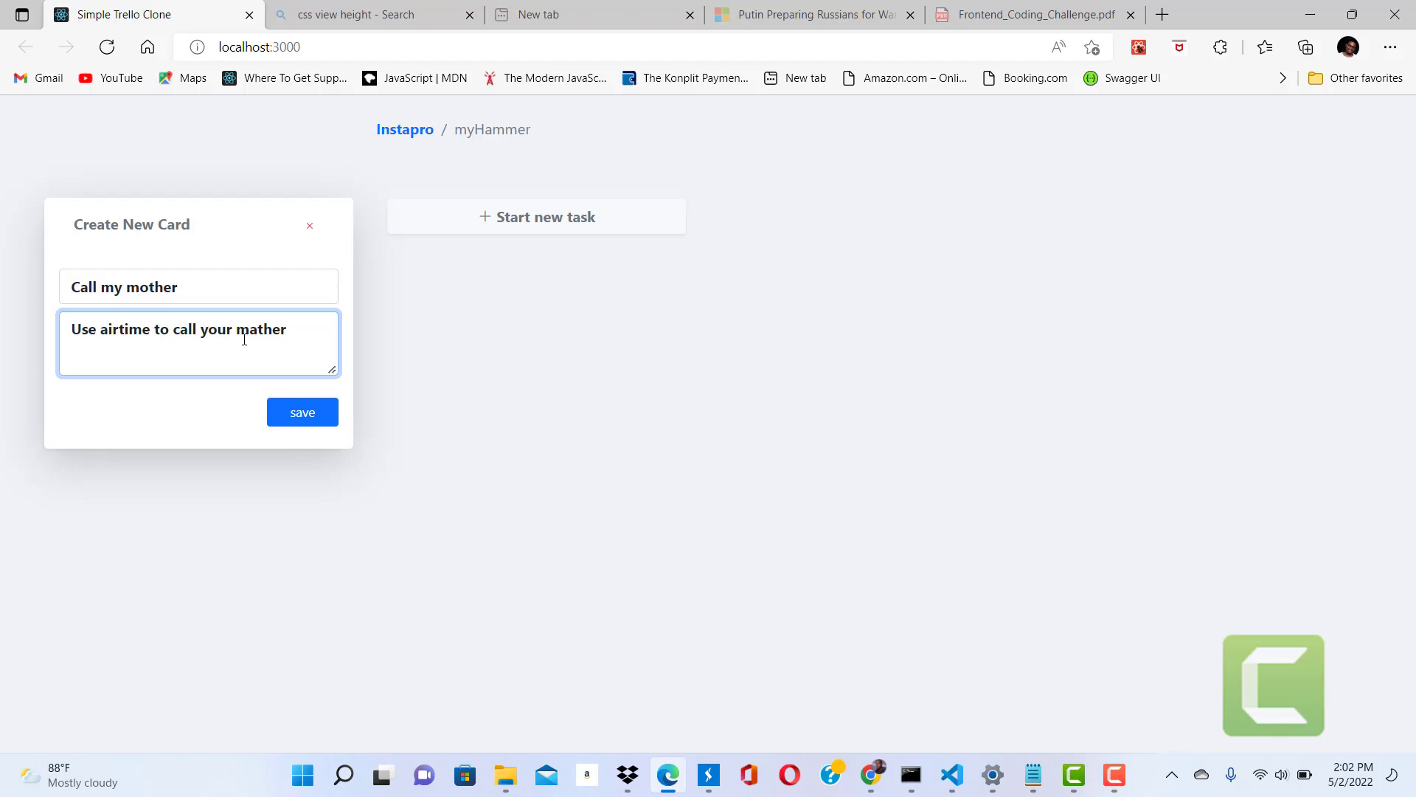
key(BackSpace)
key(BackSpace)
key(BackSpace)
key(BackSpace)
key(BackSpace)
text(other)
click(298, 406)
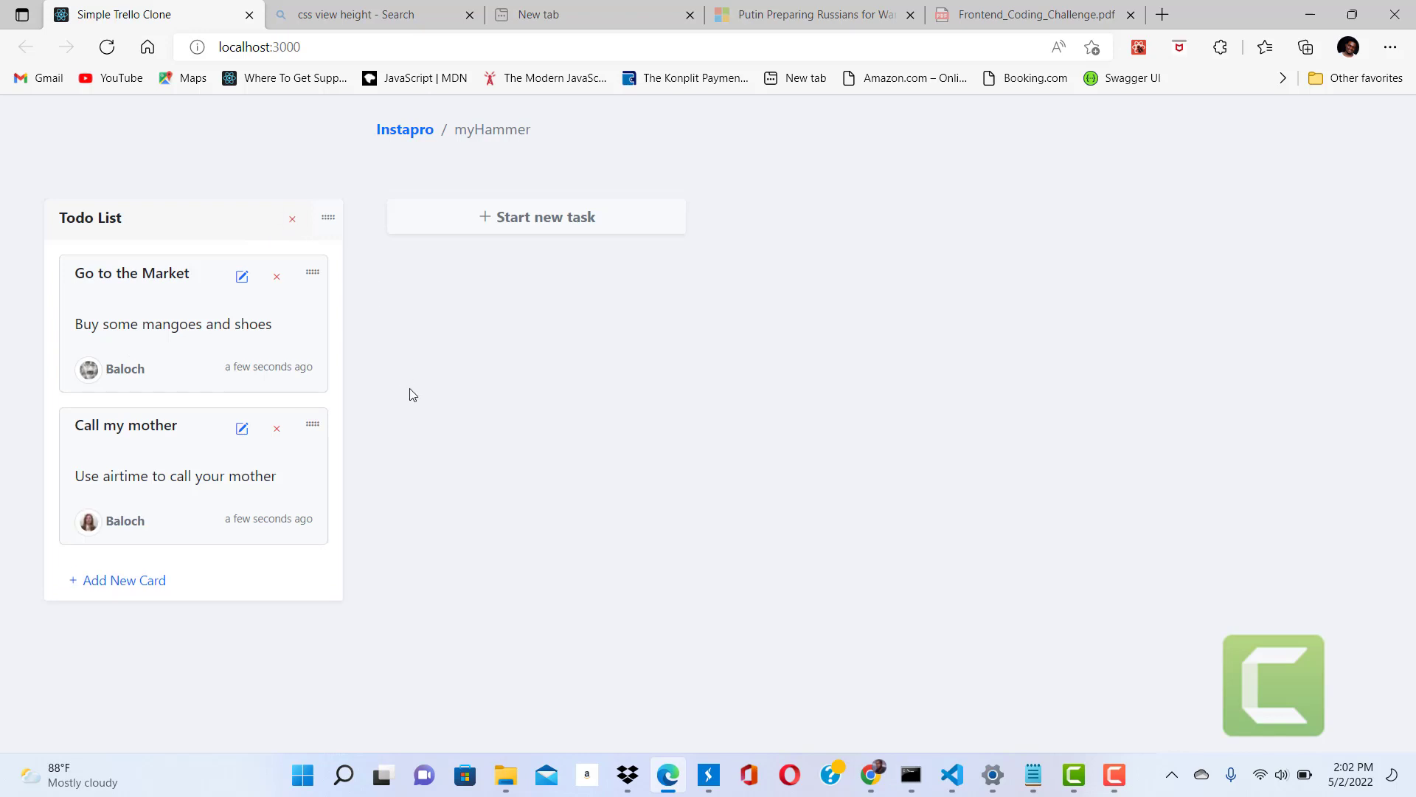
Step: Start a second task list titled "Work In Progress" on the board
click(532, 220)
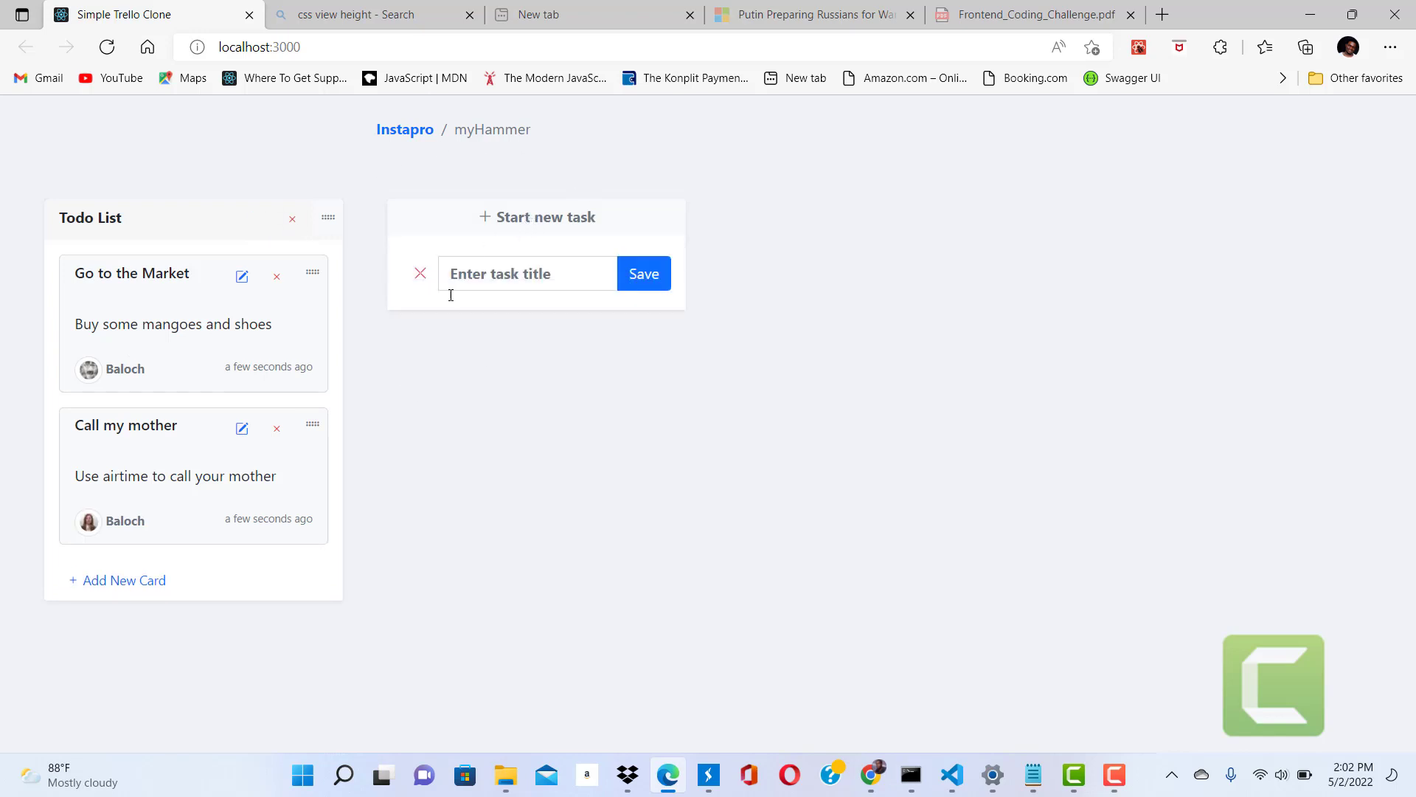
click(504, 273)
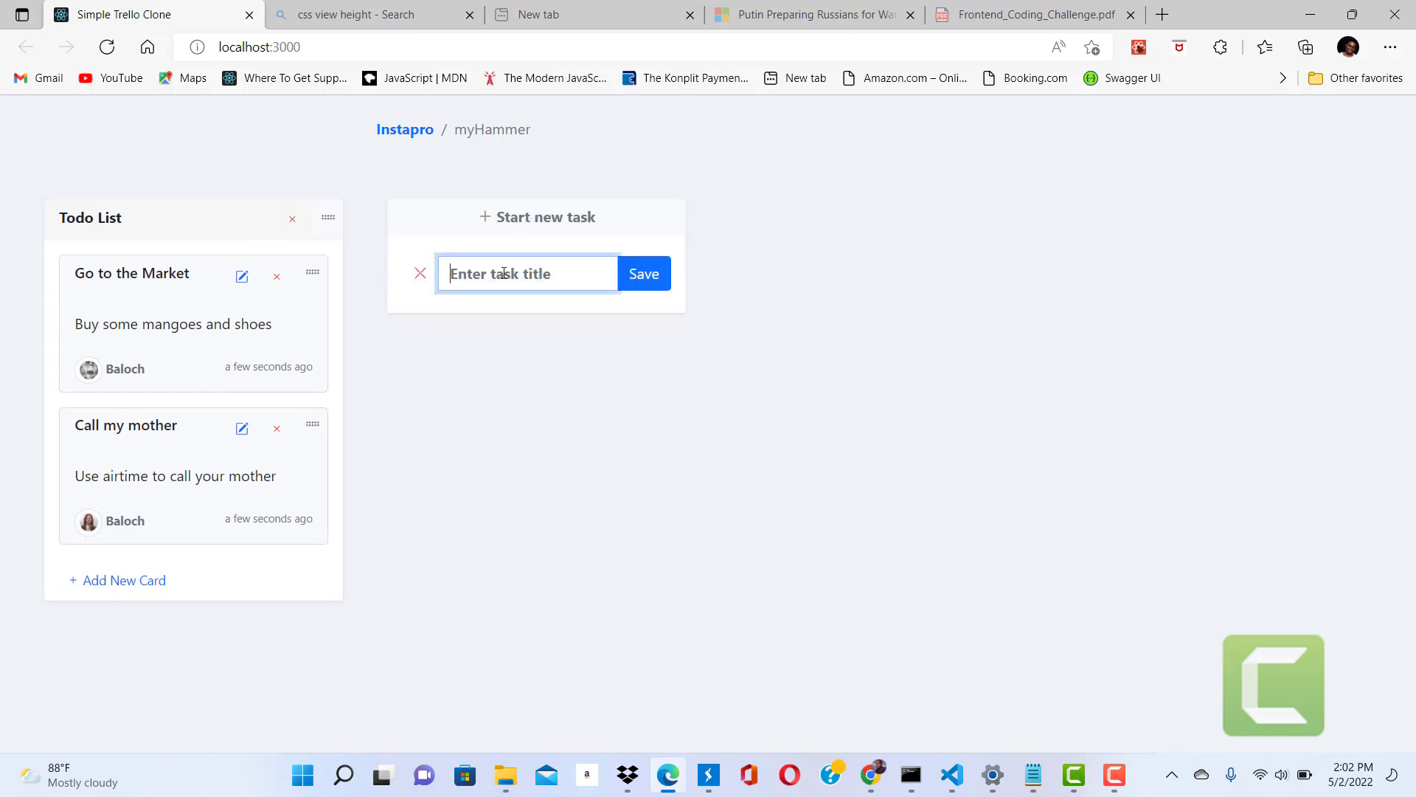
text(Work In Progress)
click(643, 283)
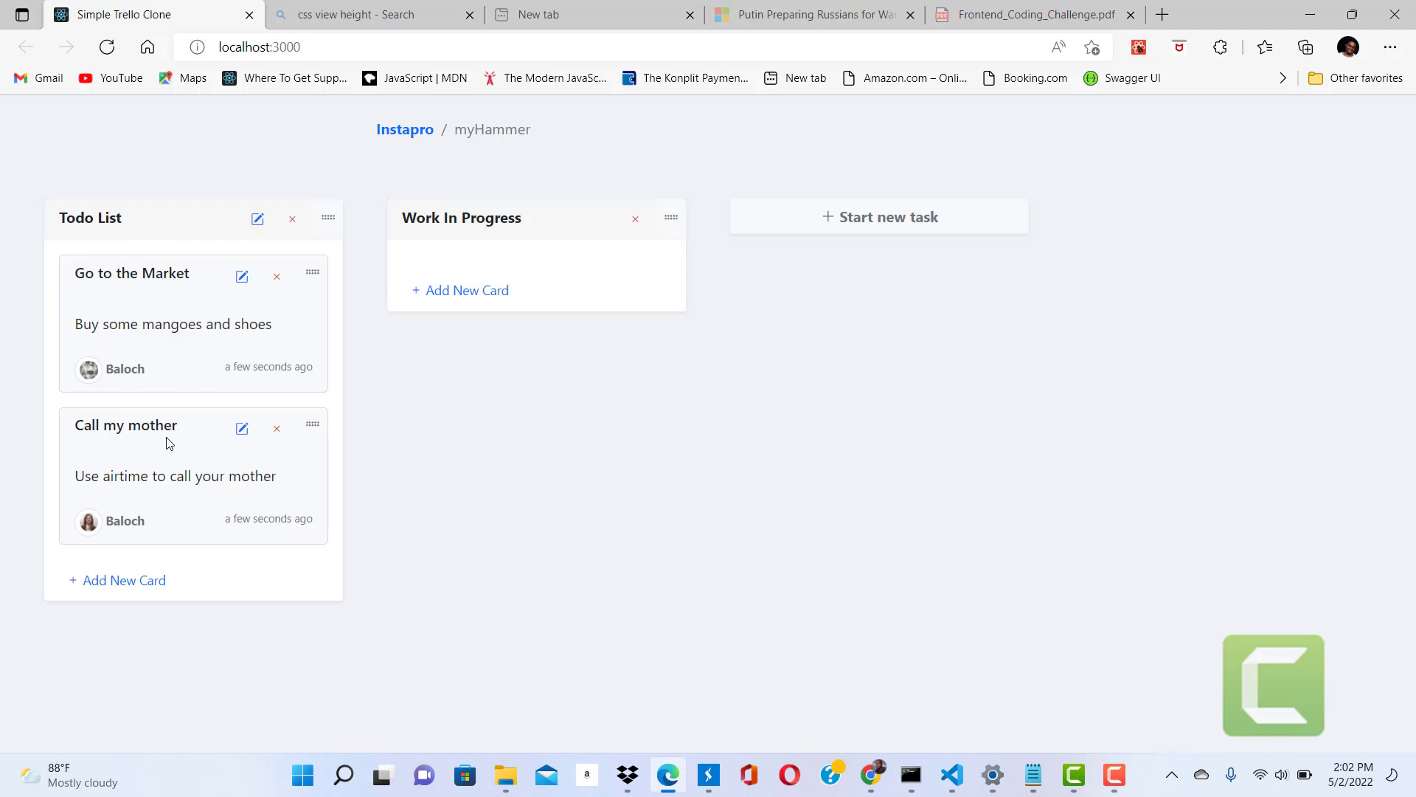
Step: Reorder the Todo List cards with "Call my mother" first, and move that card into Work In Progress
drag(182, 445, 304, 383)
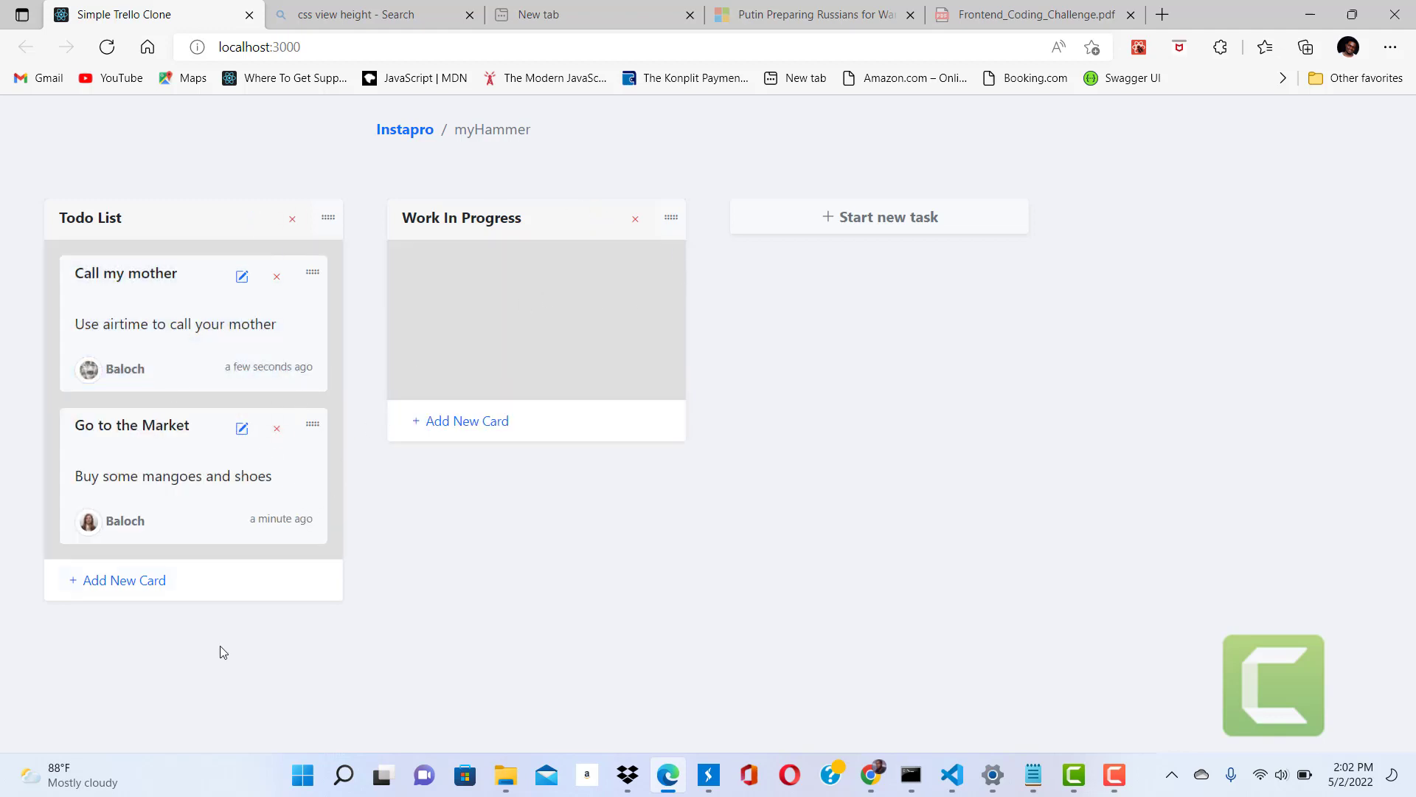
drag(221, 651, 273, 450)
click(273, 450)
drag(164, 298, 487, 278)
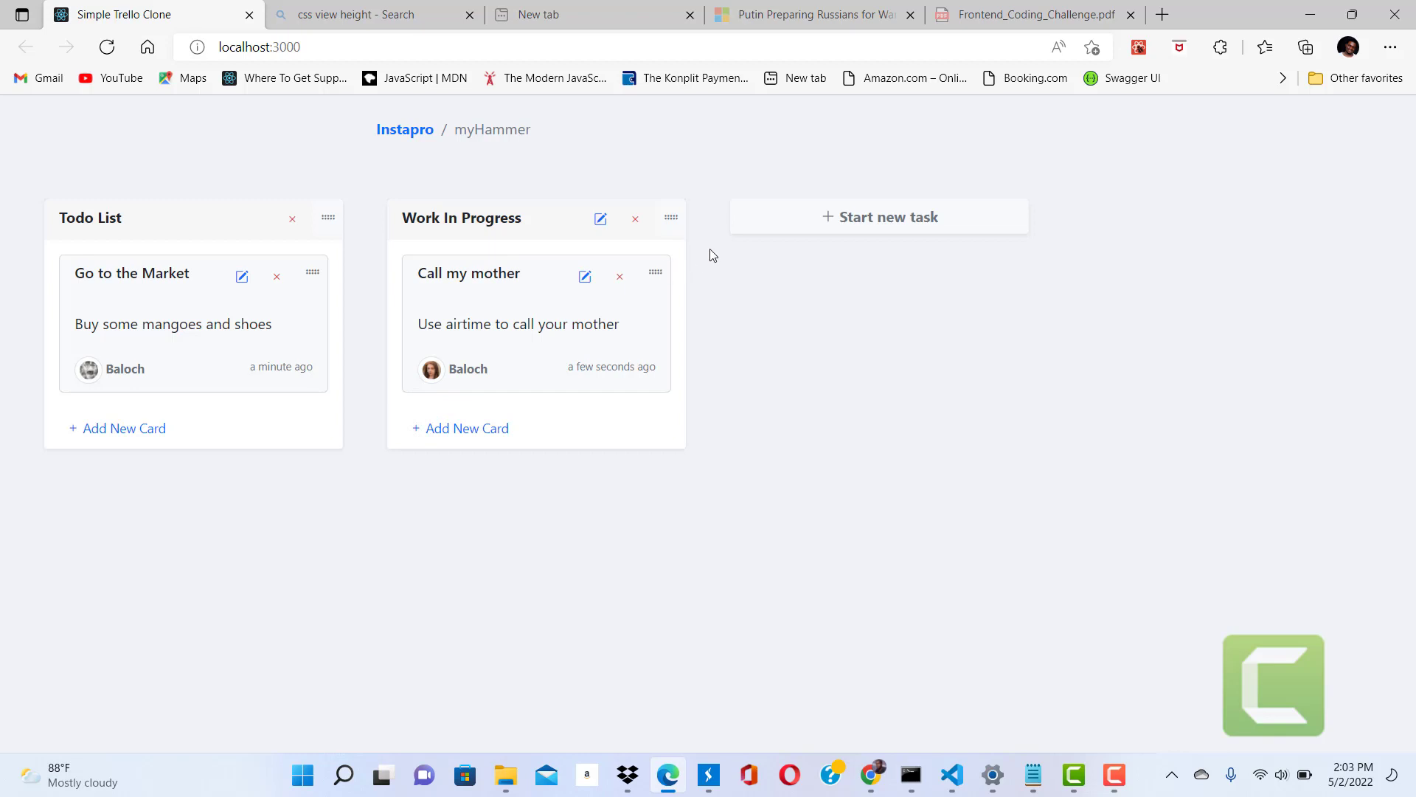
Step: Start a third task list titled "Work Done" on the board
click(869, 217)
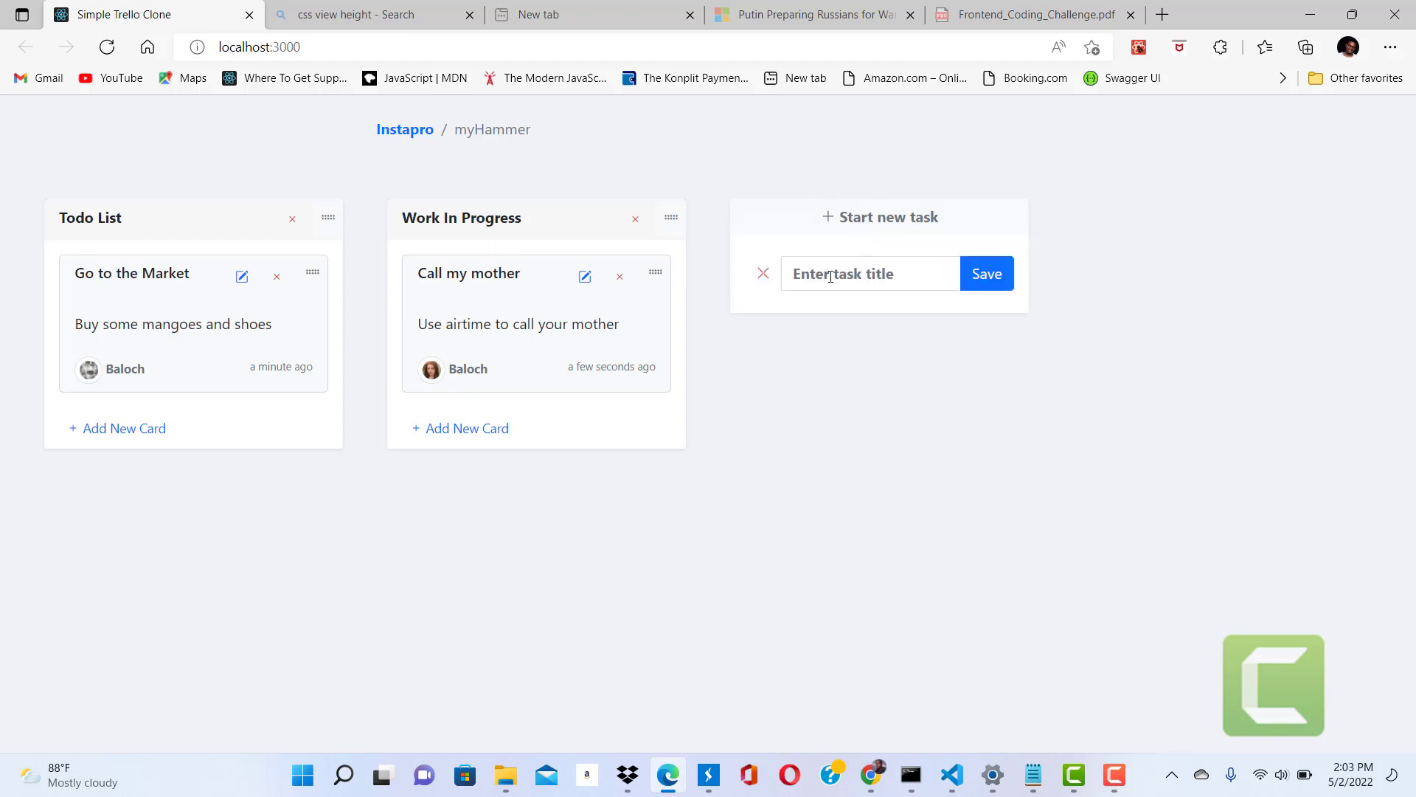
click(830, 276)
text(Wo)
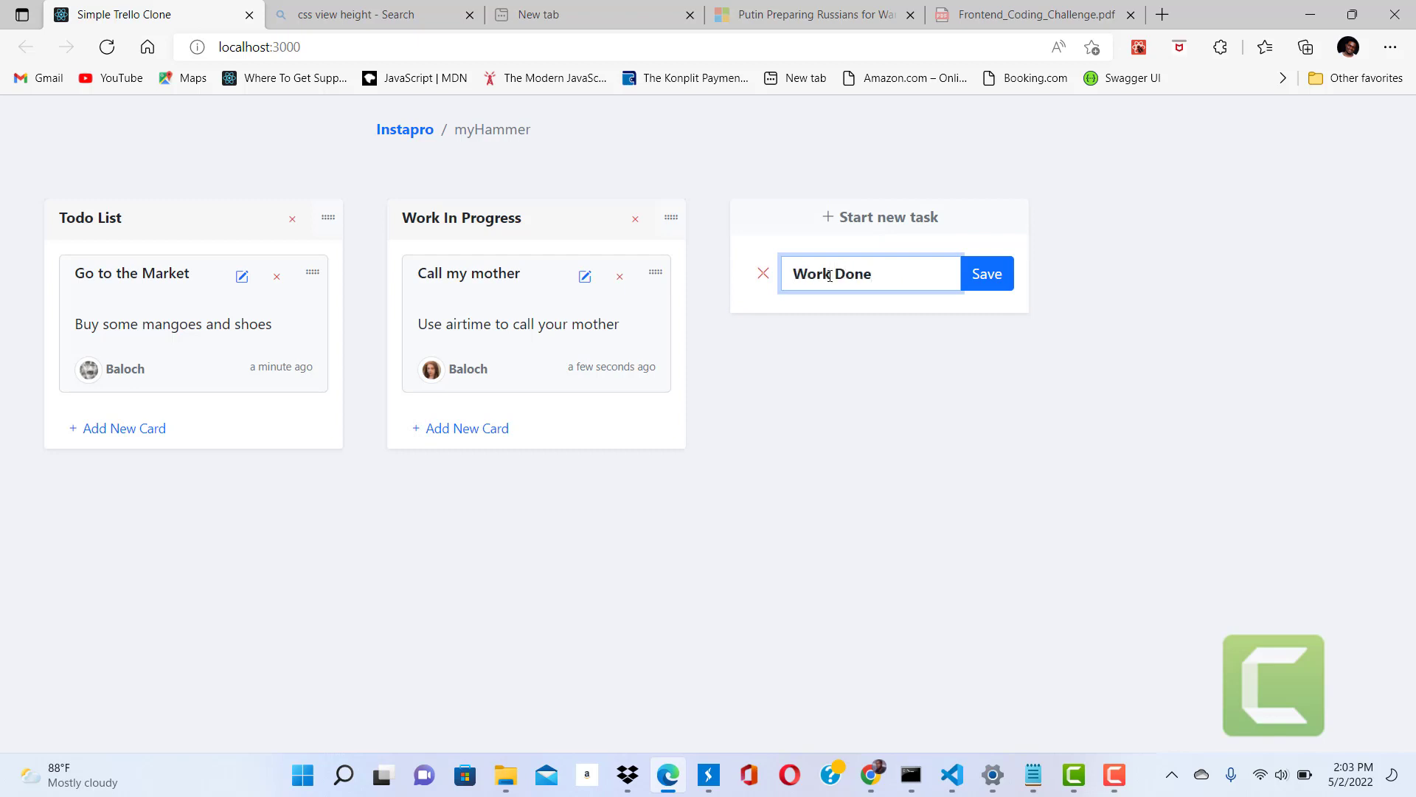
text(rk Done)
click(964, 273)
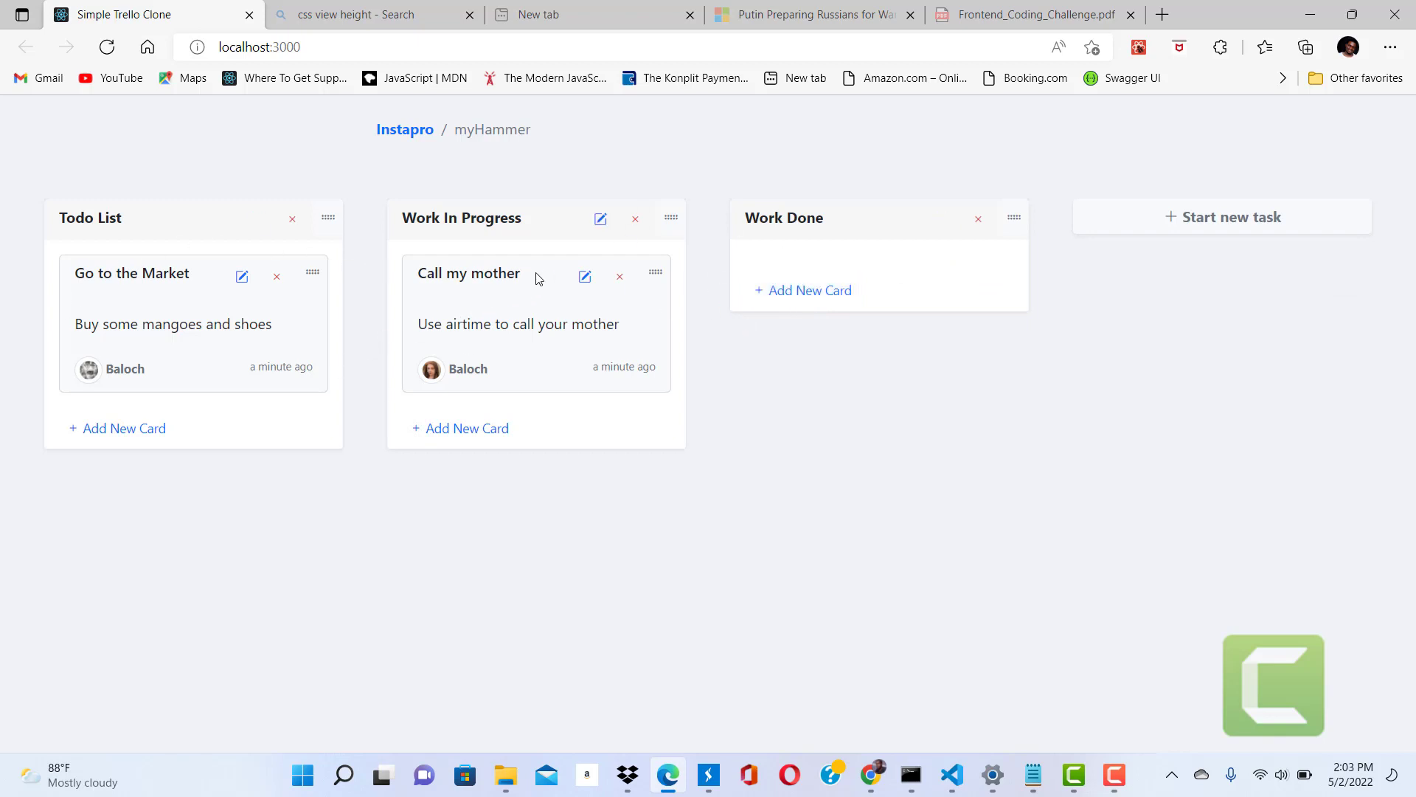
Step: Move the "Call my mother" card to Work Done and the "Go to the Market" card to Work In Progress
drag(648, 272, 825, 409)
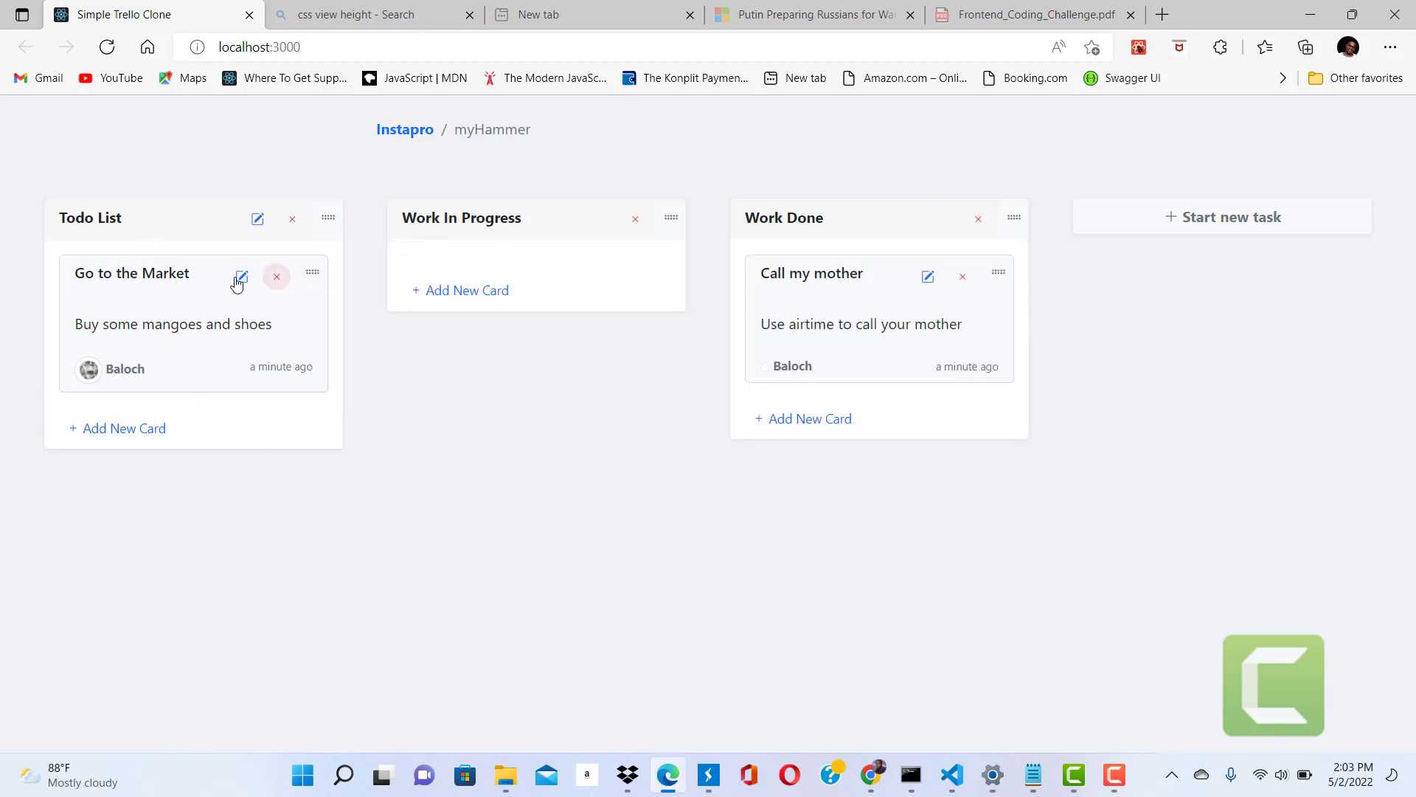
drag(309, 276, 598, 265)
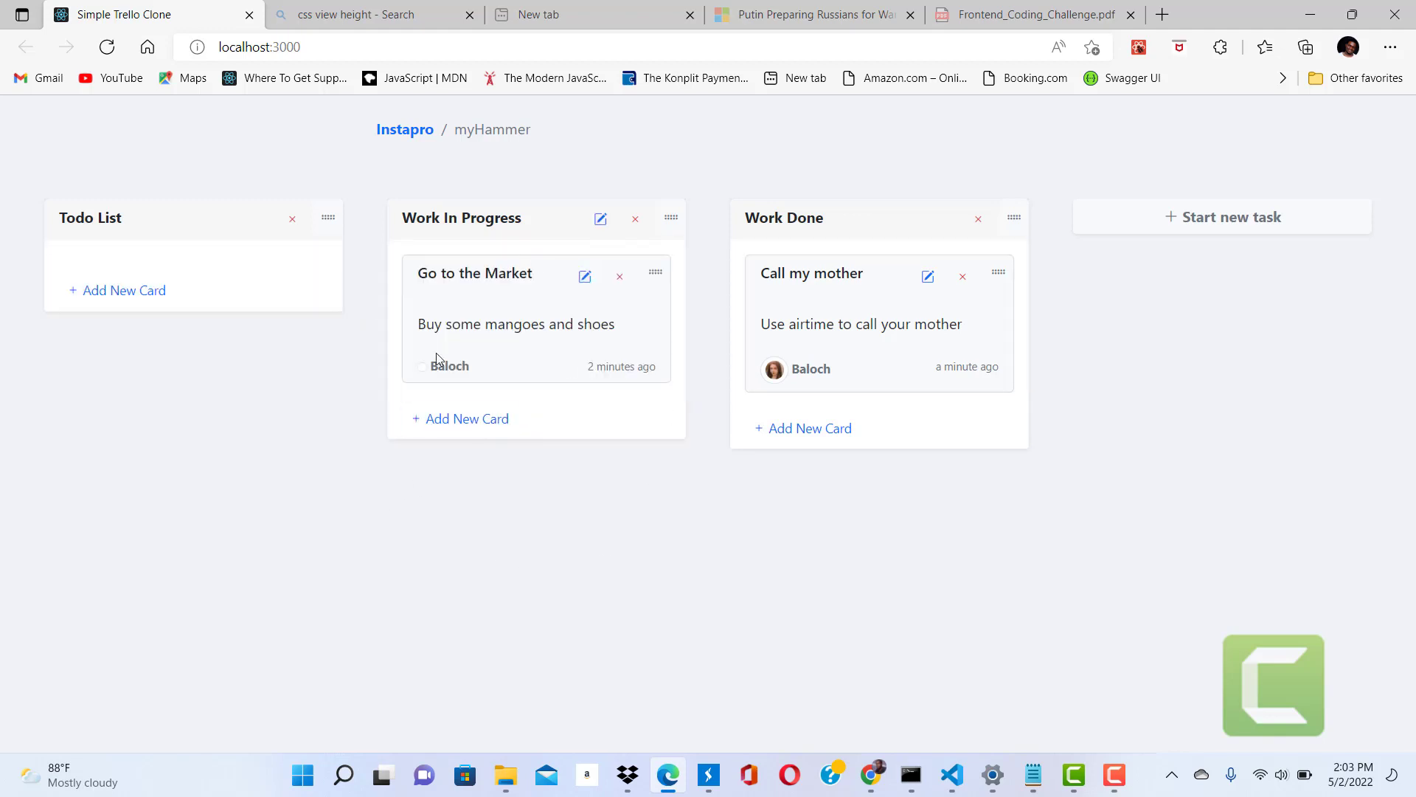